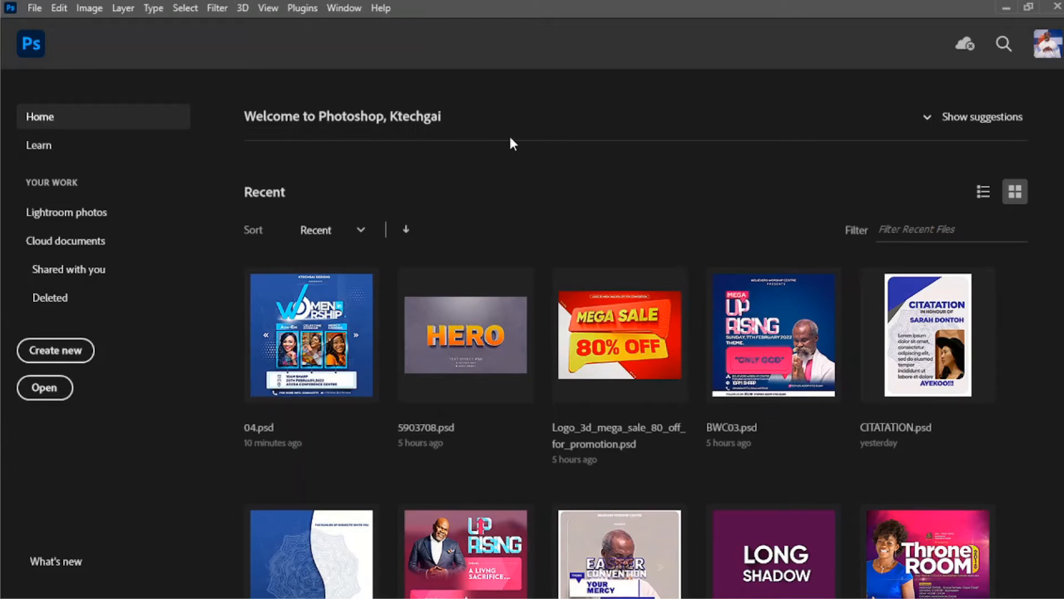
Create a new document named "shadow" from the Web Large preset, 1920 x 1080 px at 72 ppi
left_click(35, 10)
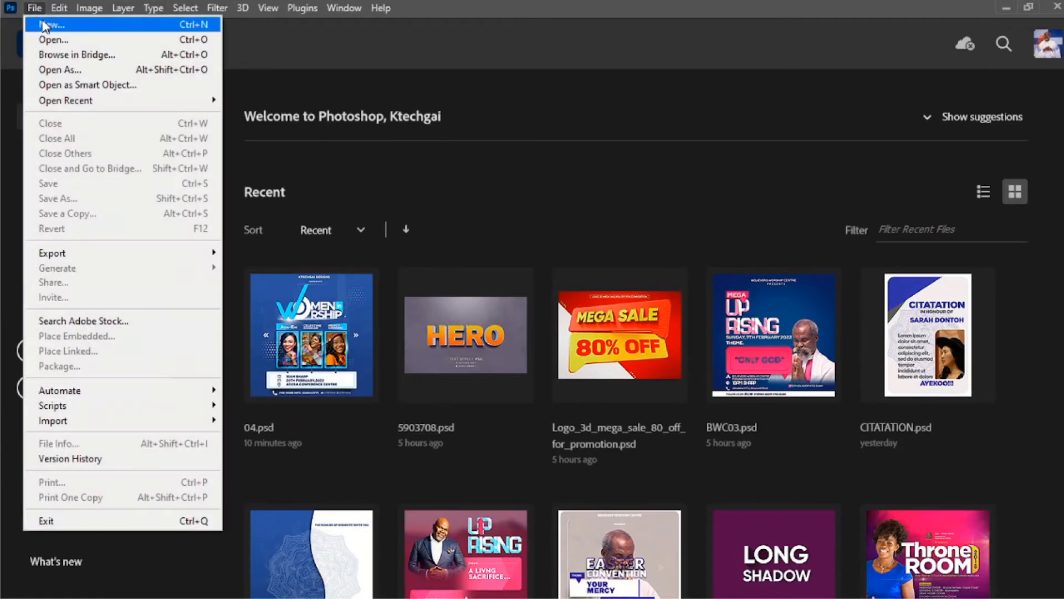
left_click(42, 22)
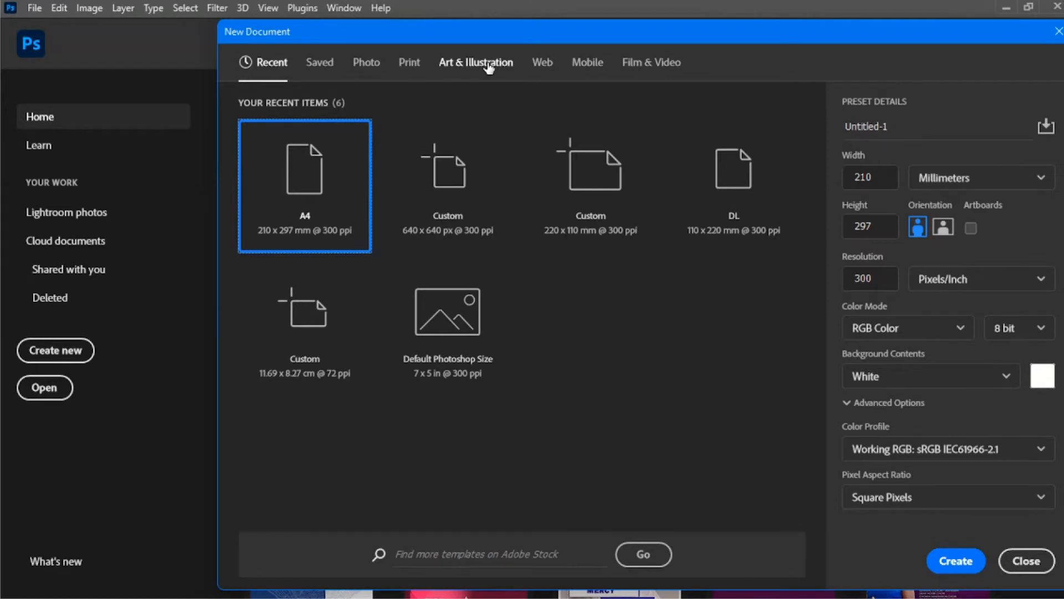
left_click(411, 71)
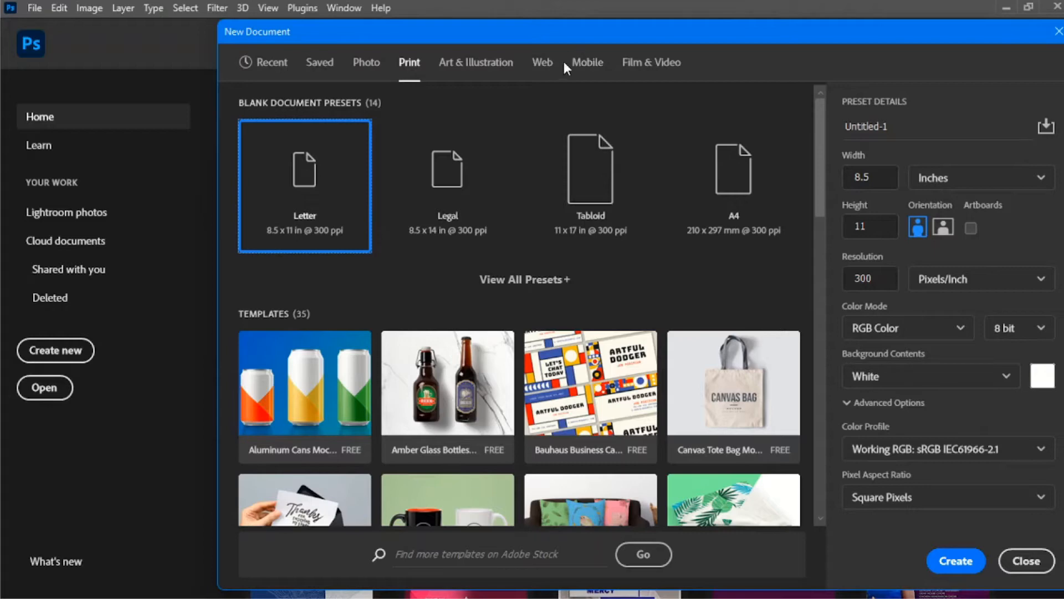
left_click(457, 66)
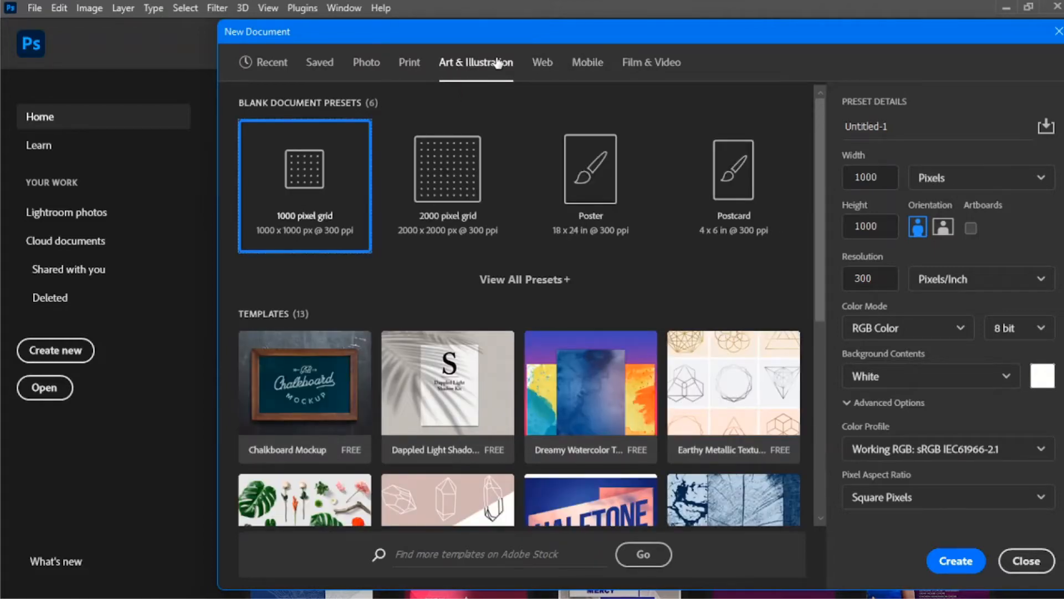
left_click(545, 67)
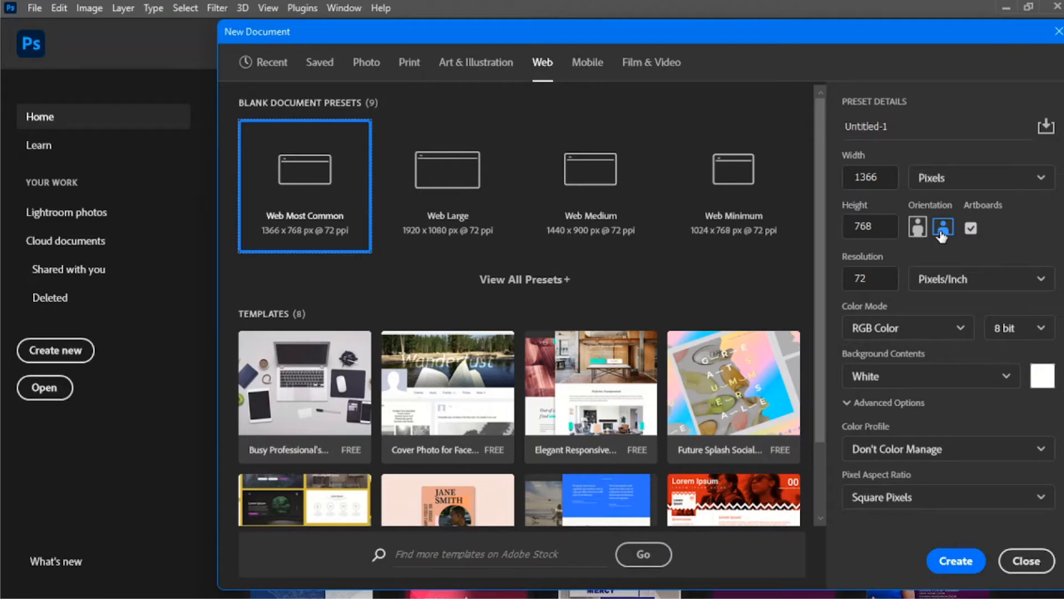
left_click(462, 189)
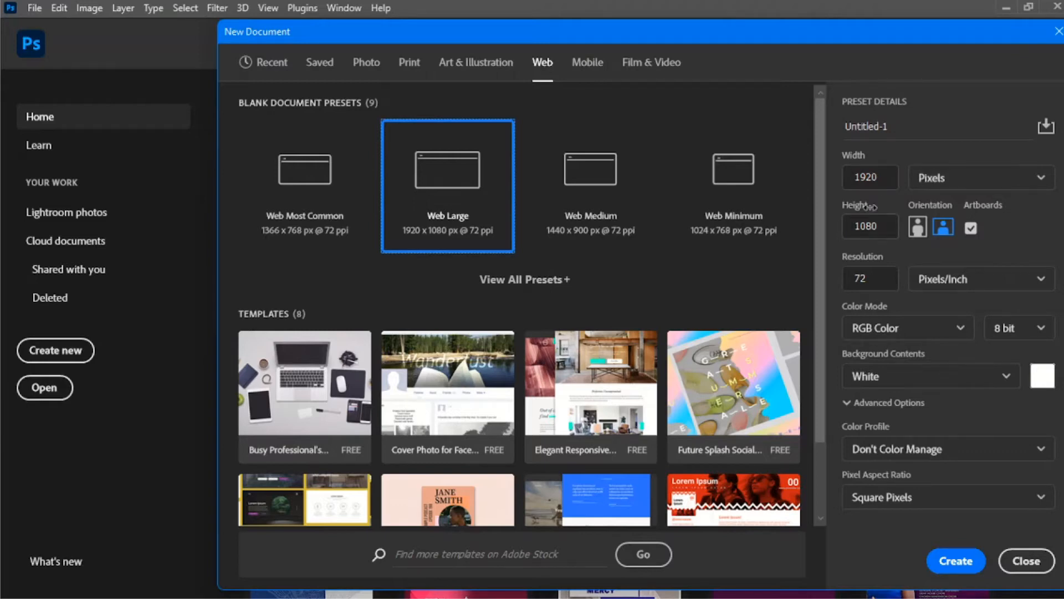
left_click(910, 125)
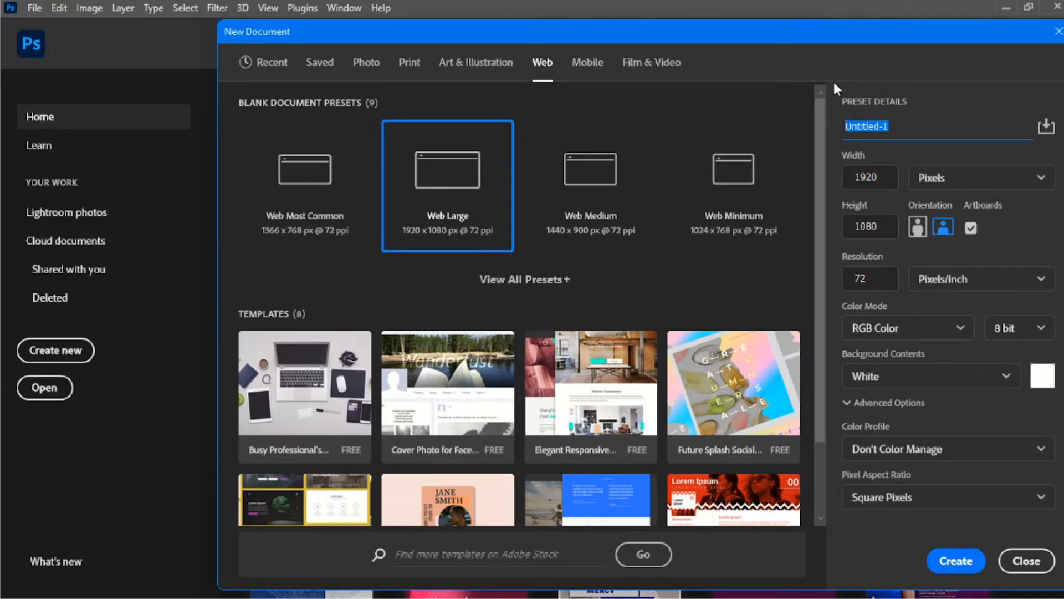
type("shadow")
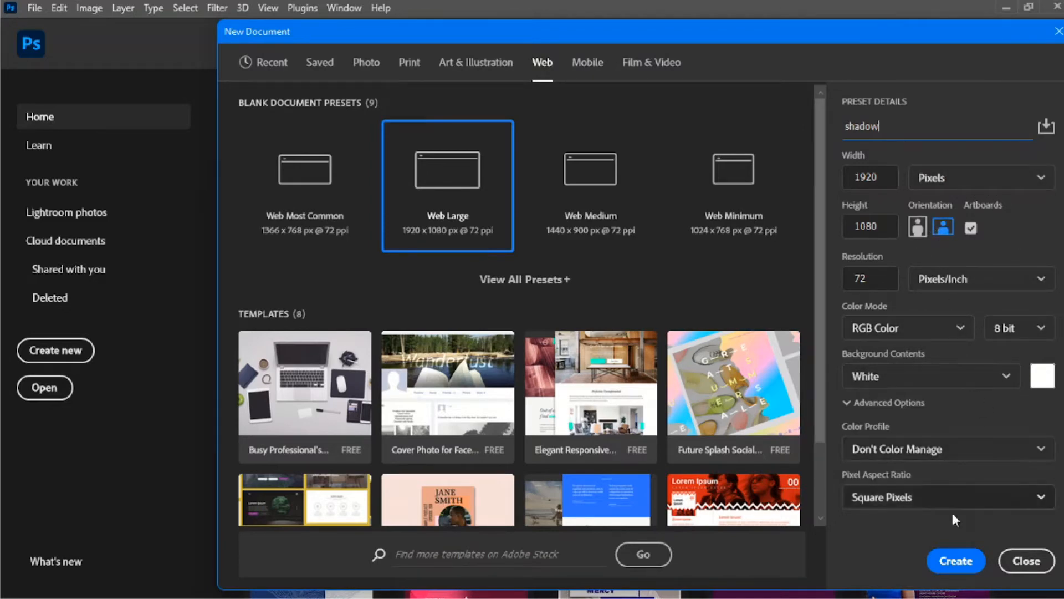
left_click(954, 564)
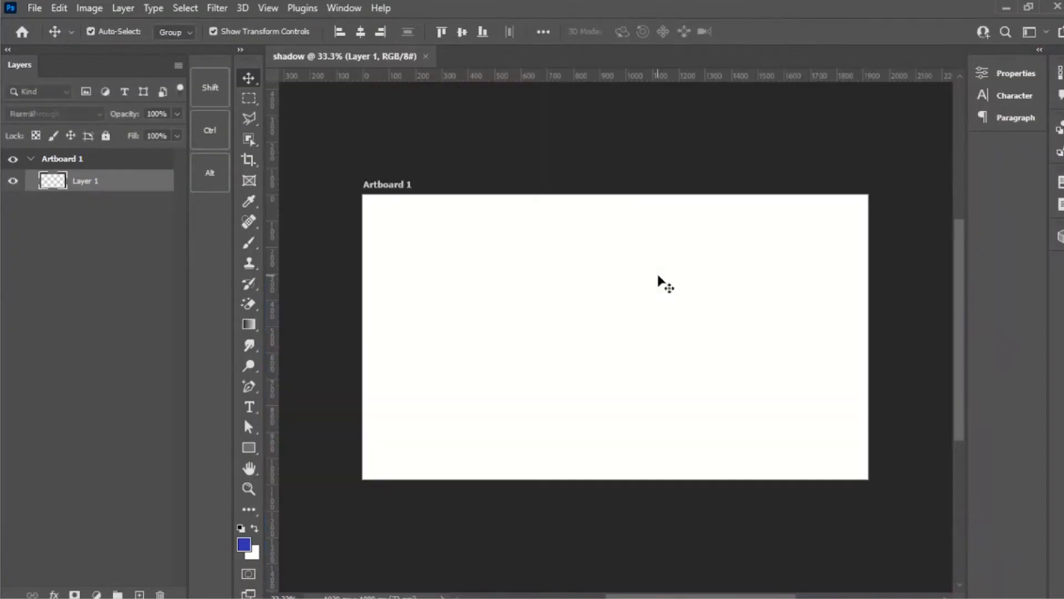
Ungroup Artboard 1 so that its layer stands alone in the document
left_click(95, 162)
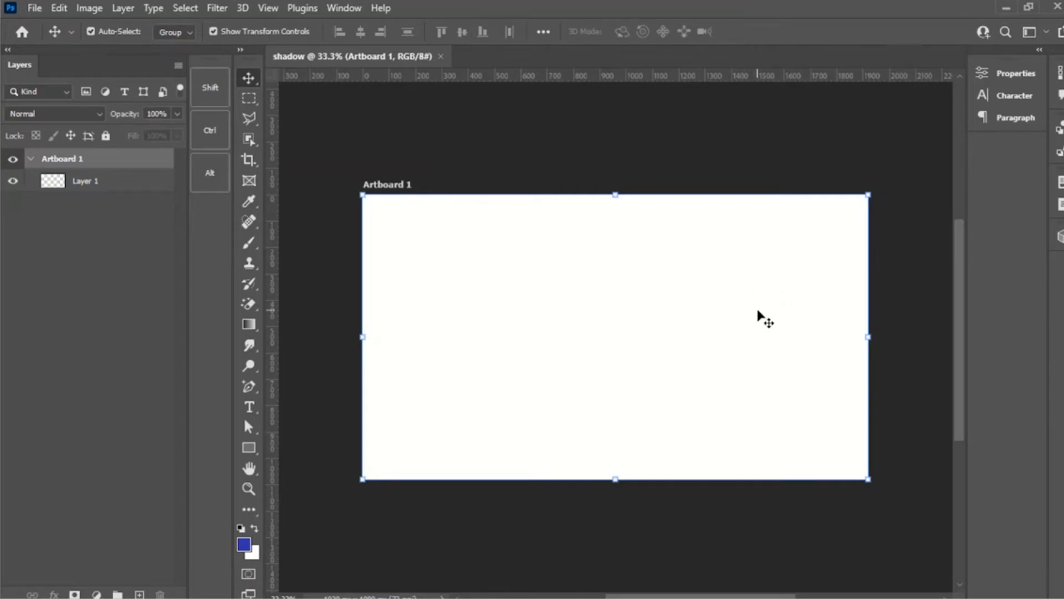
scroll(687, 321, "up", 1)
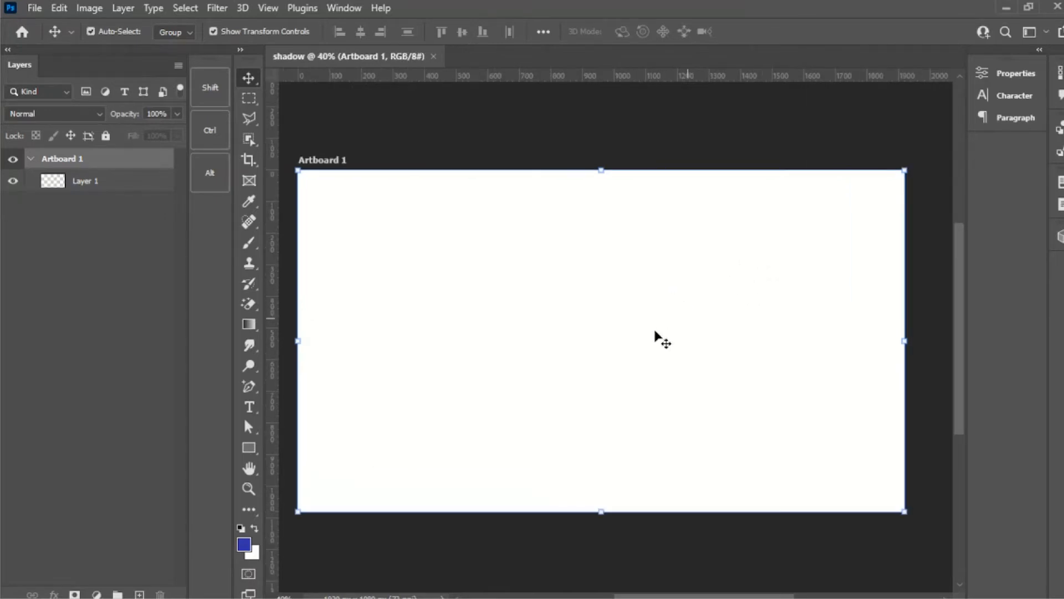
scroll(648, 318, "up", 1)
scroll(629, 287, "down", 1)
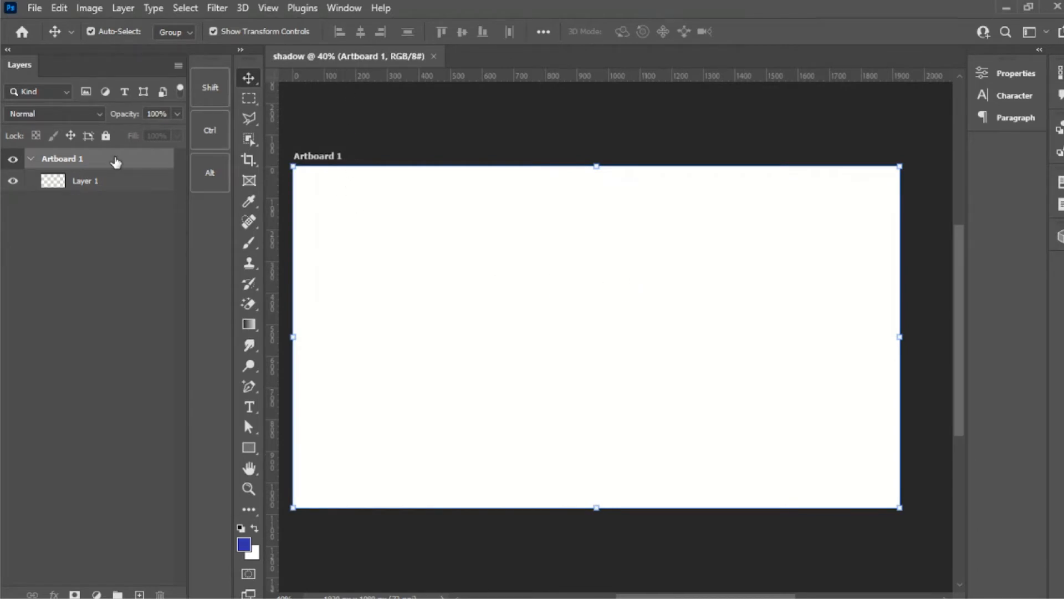
right_click(115, 161)
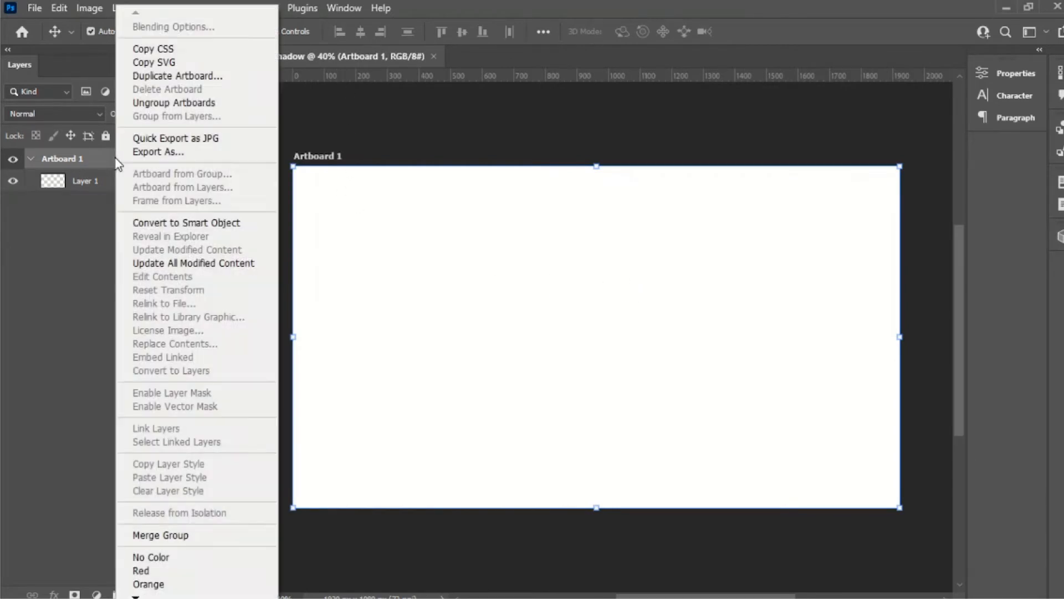
left_click(163, 104)
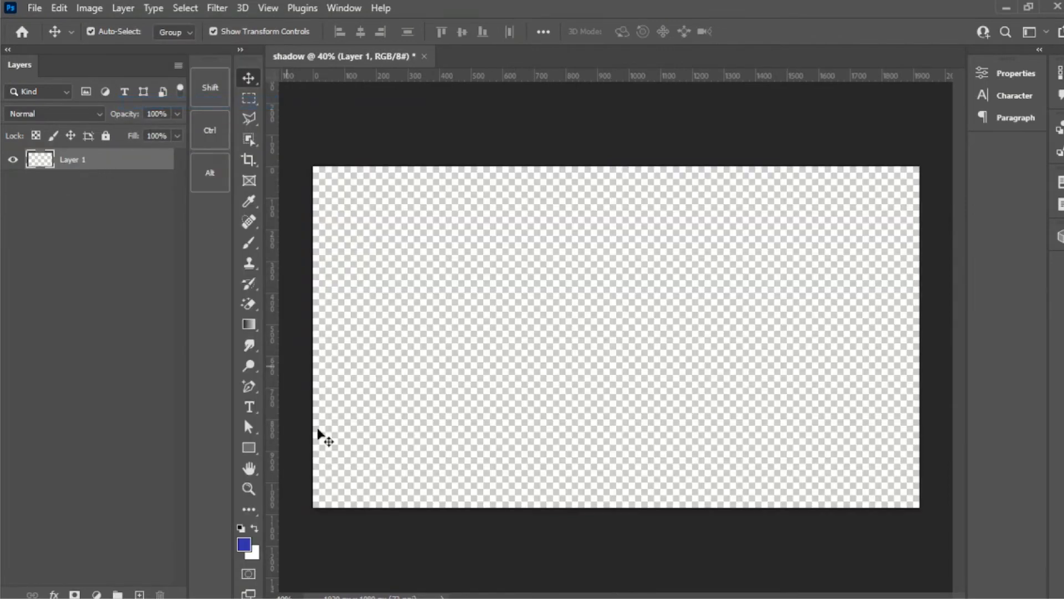
Add a white Solid Color fill layer as the background and lock it
left_click(96, 594)
left_click(155, 319)
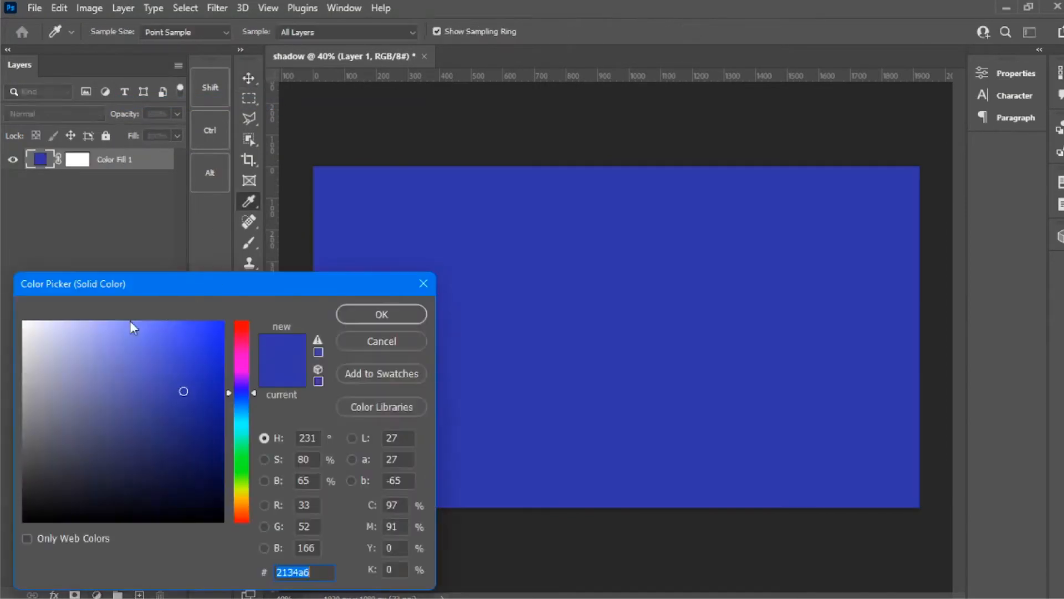
left_click_drag(130, 322, 24, 322)
left_click(365, 313)
key("v")
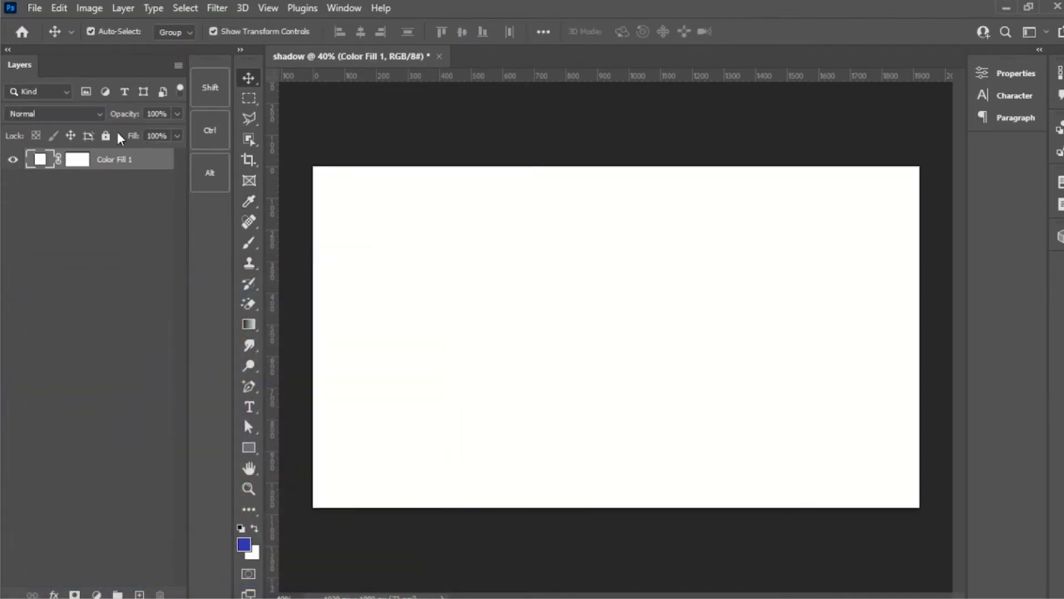
left_click(105, 135)
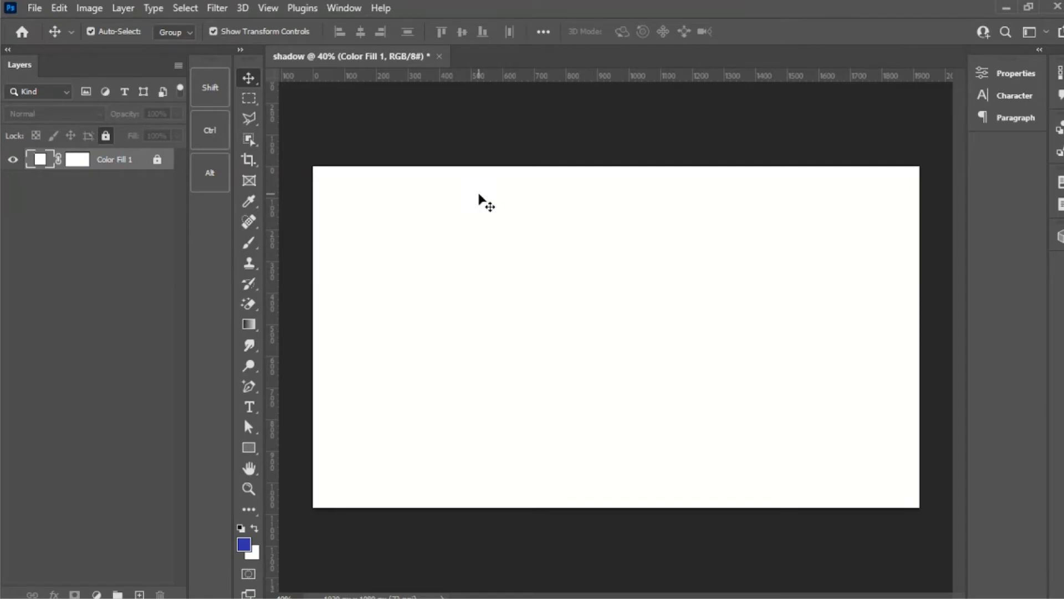
Place the cut-out PNG of the standing woman from the Desktop's REAL SHADOW folder as an embedded image
left_click(37, 10)
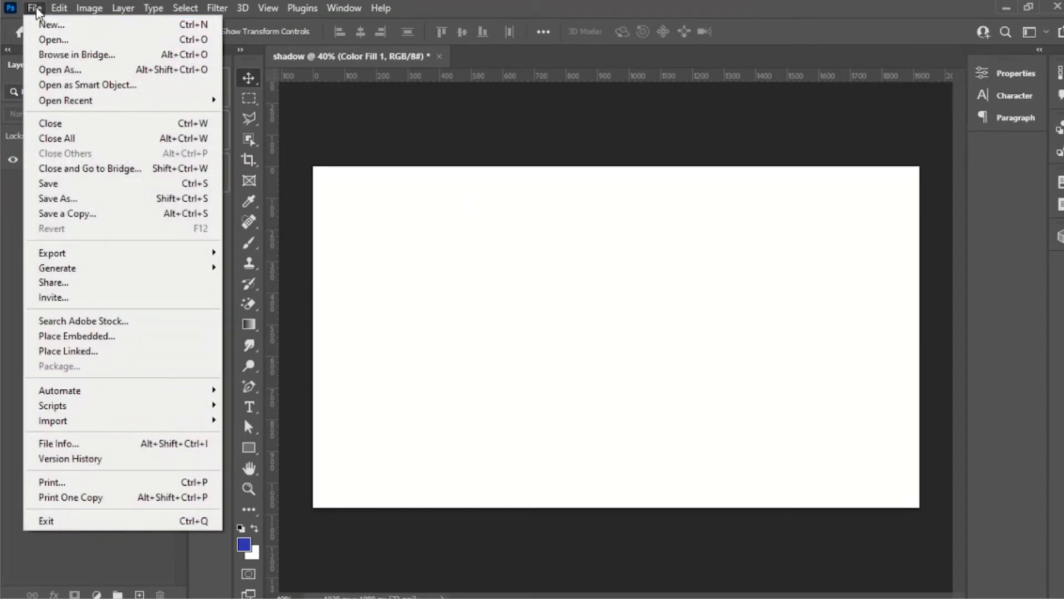
left_click(90, 337)
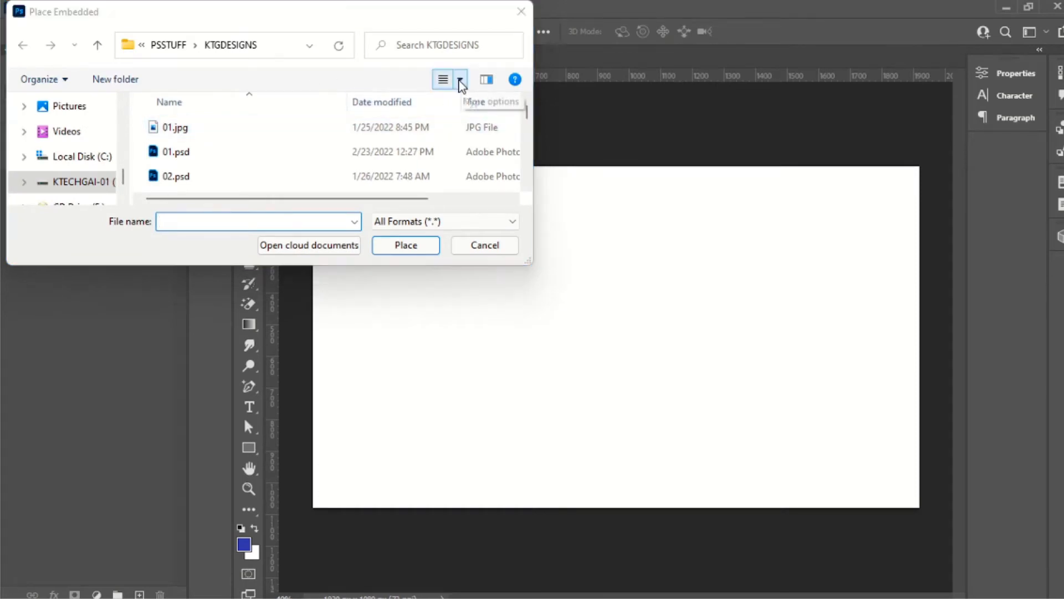
left_click(461, 83)
left_click(407, 84)
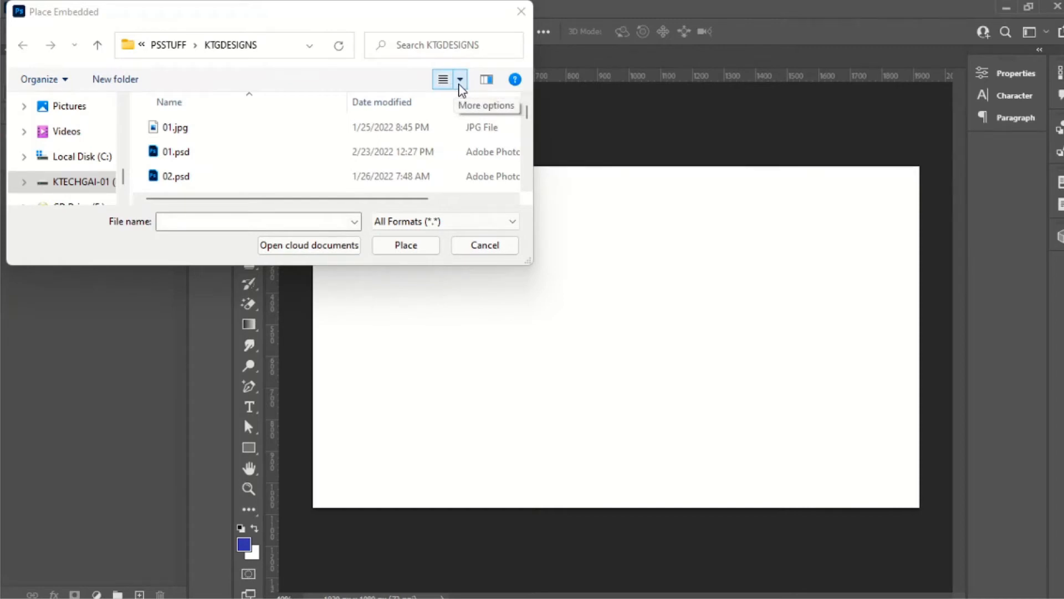
left_click(428, 90)
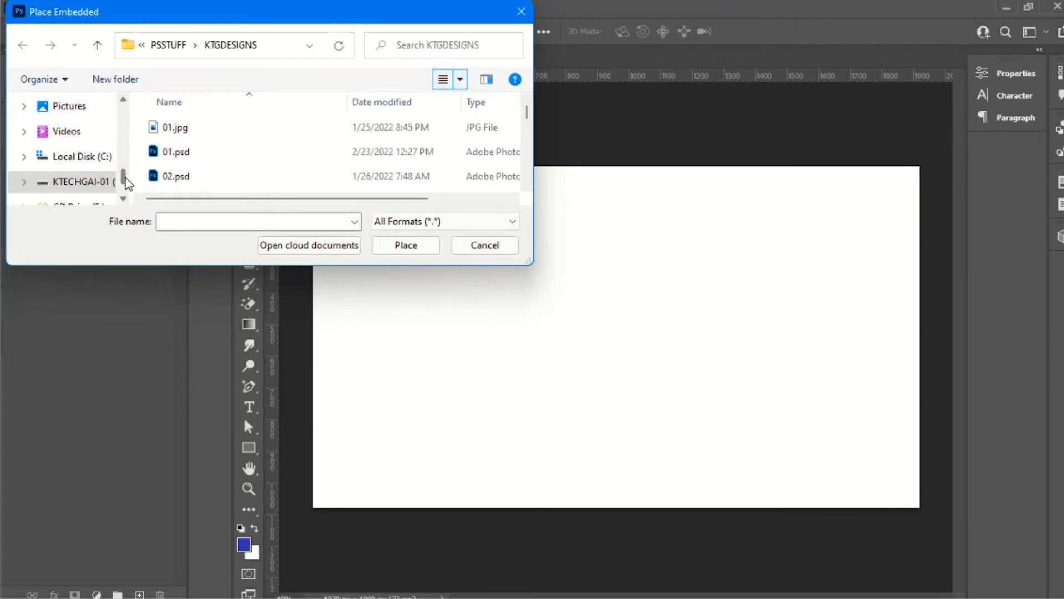
left_click_drag(124, 176, 123, 106)
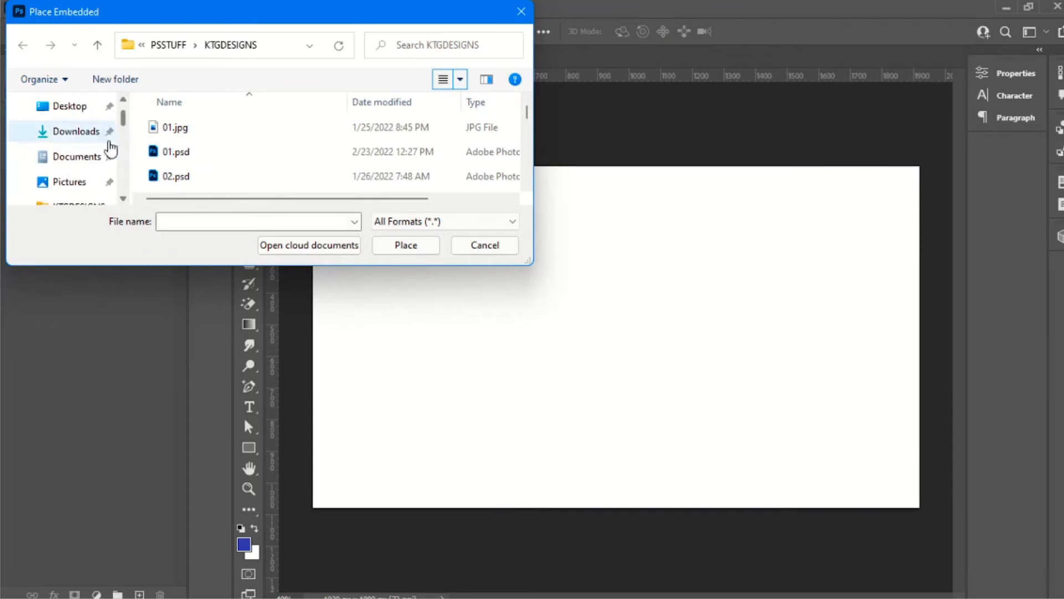
left_click(70, 106)
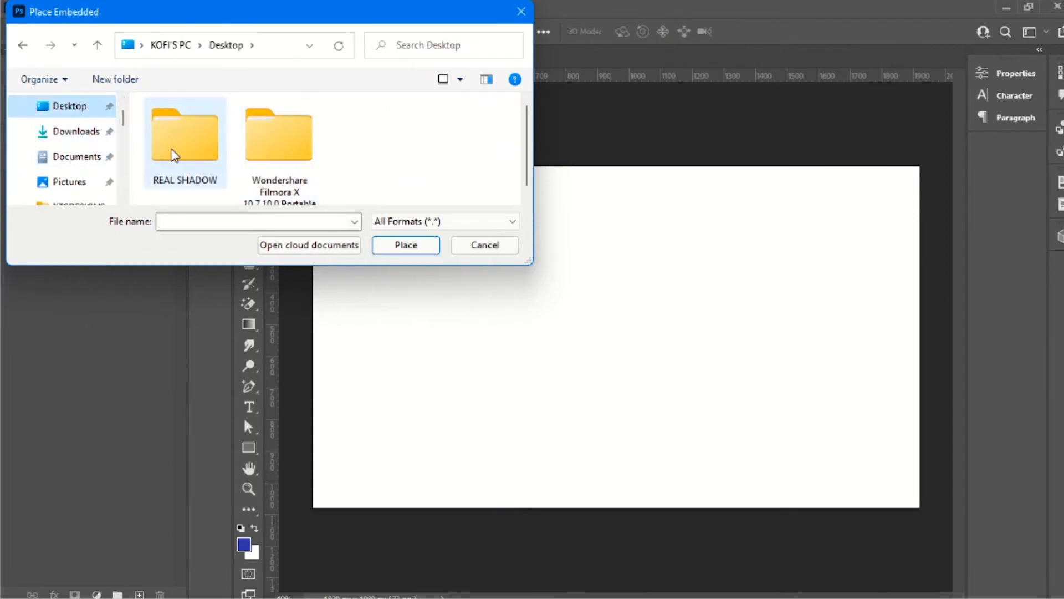
double_click(171, 153)
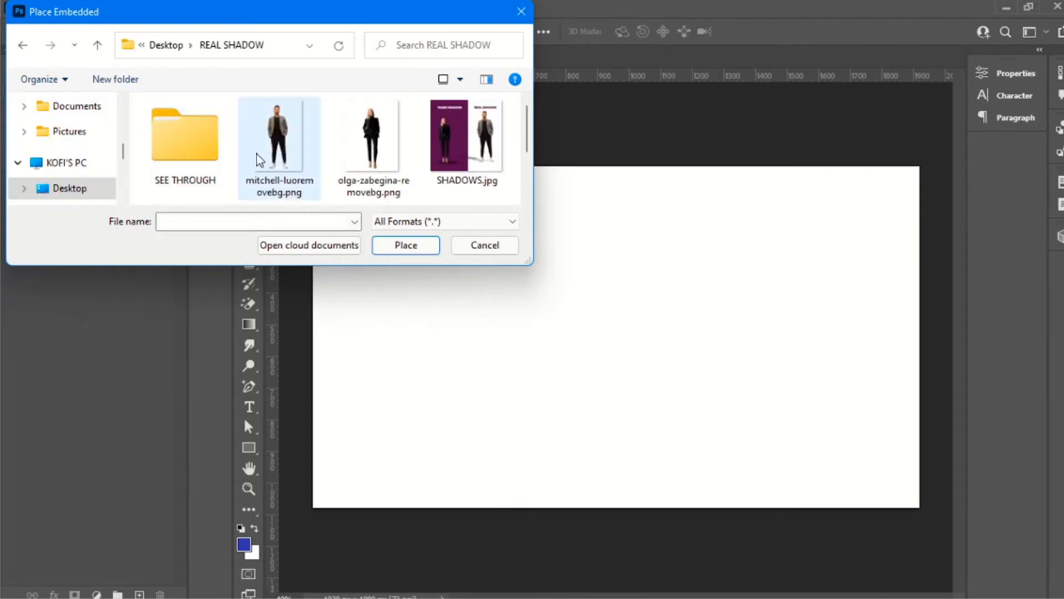
left_click(354, 133)
left_click(405, 247)
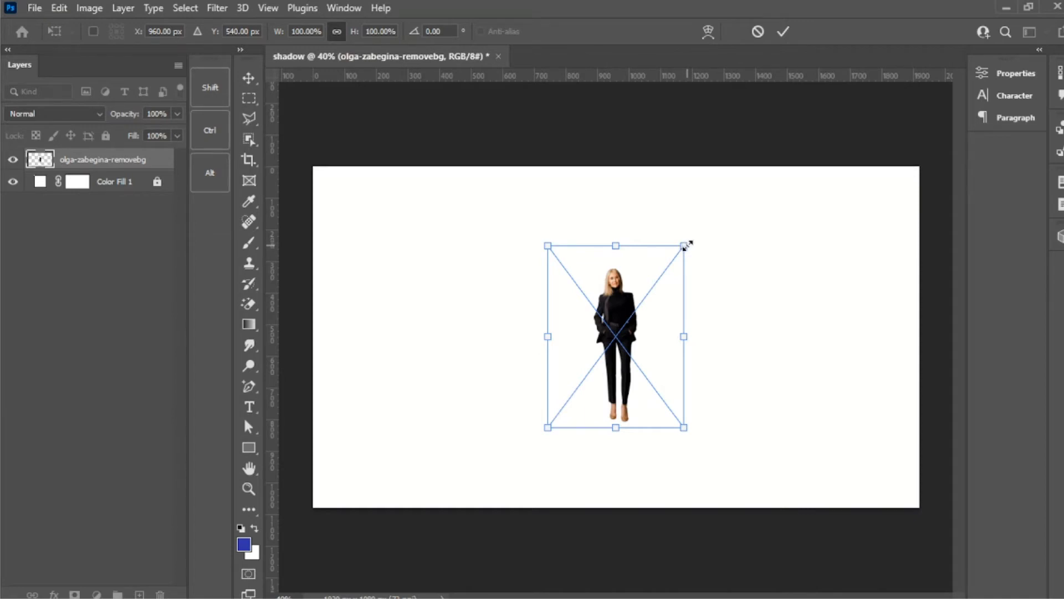
Scale the placed woman to about 178% and position her in the left half of the canvas
left_click_drag(687, 244, 794, 146)
left_click_drag(675, 247, 478, 303)
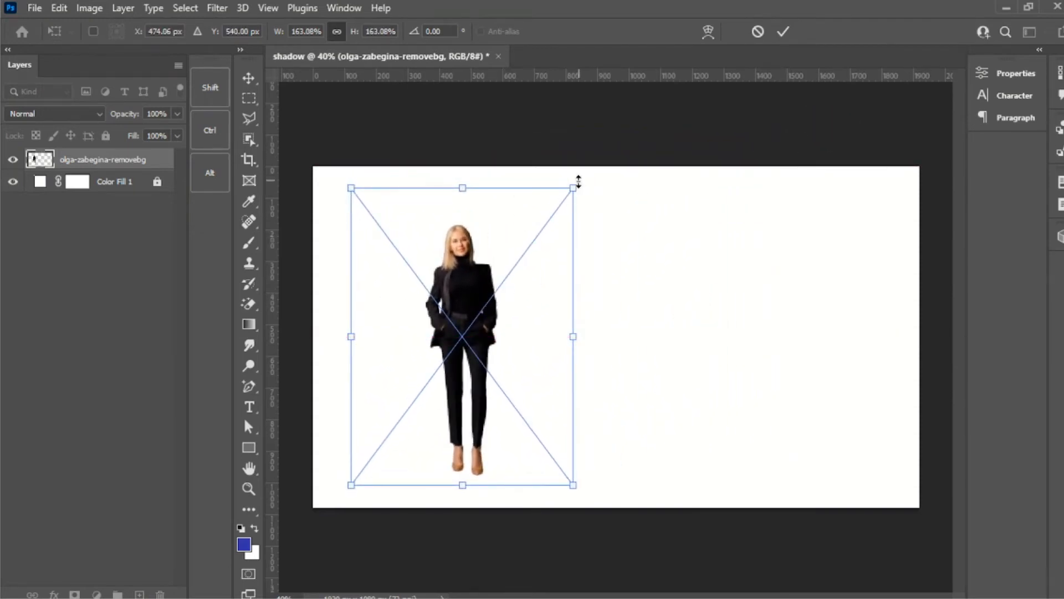
left_click_drag(571, 190, 595, 163)
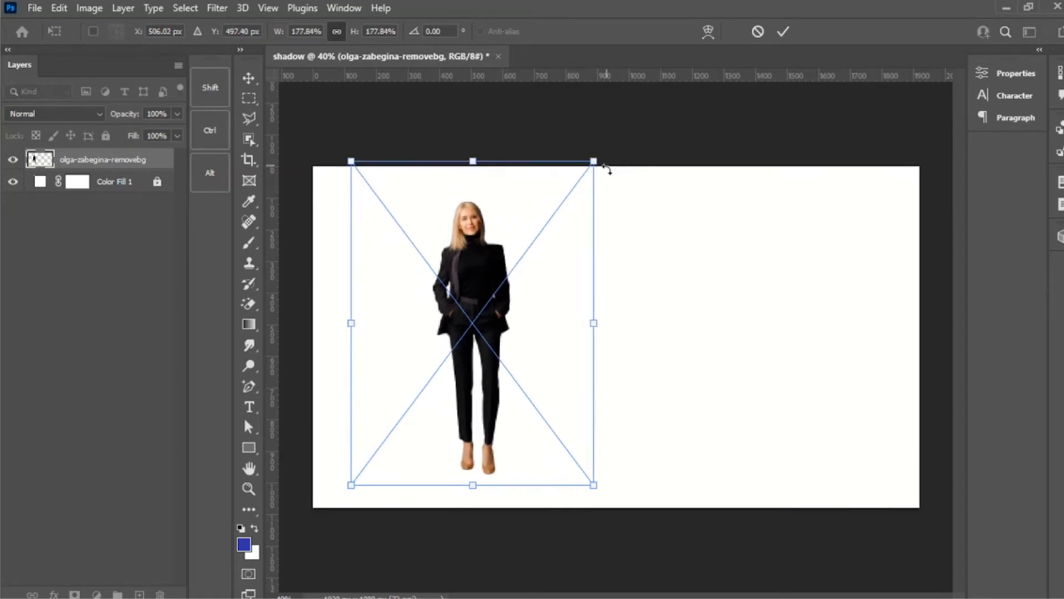
left_click(783, 31)
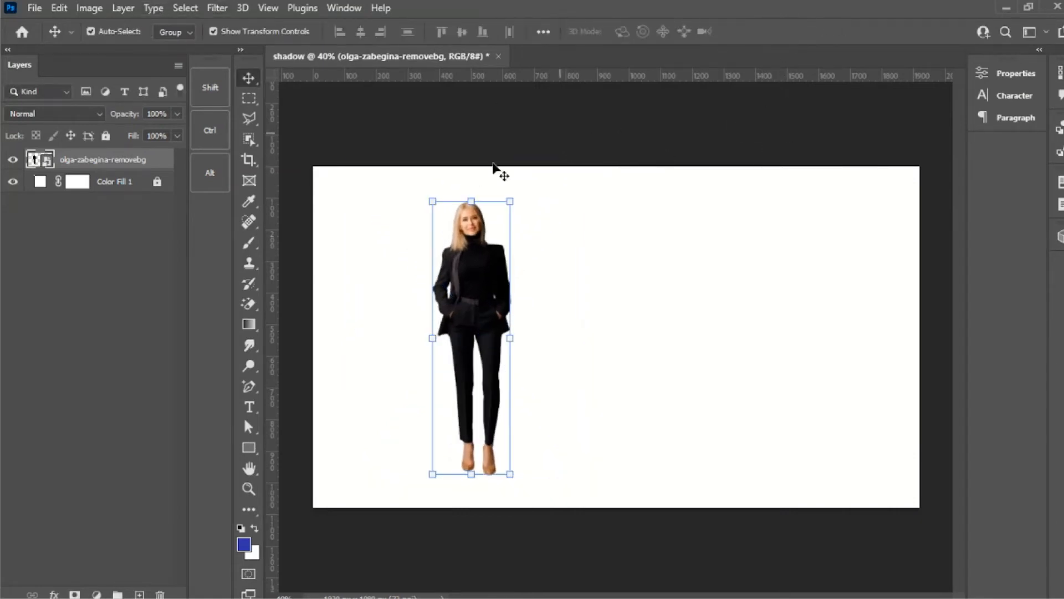
Place the cut-out PNG of the standing man from the REAL SHADOW folder as an embedded image
left_click(58, 10)
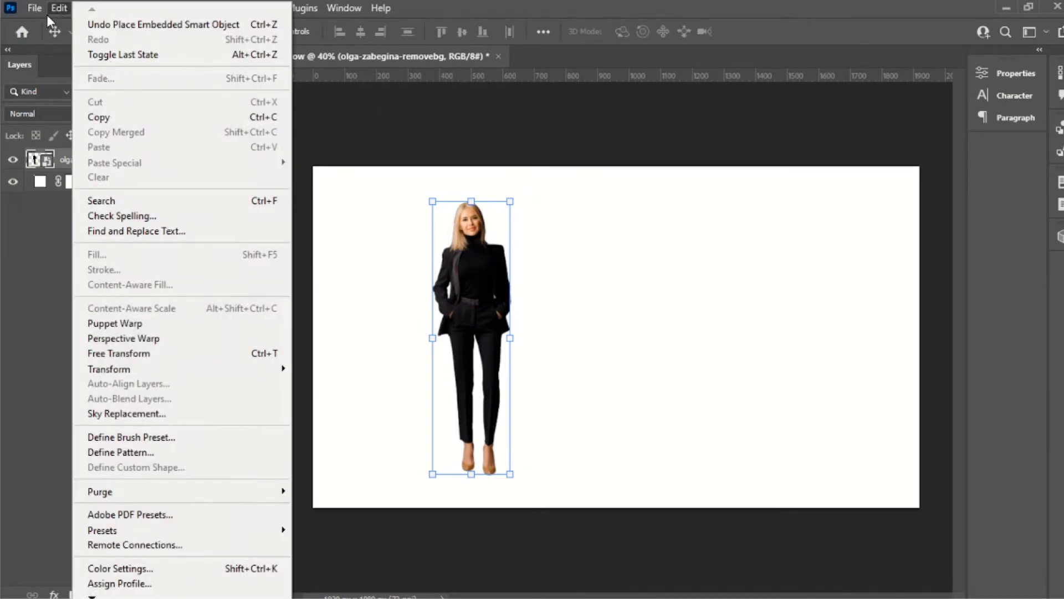
mouse_move(34, 7)
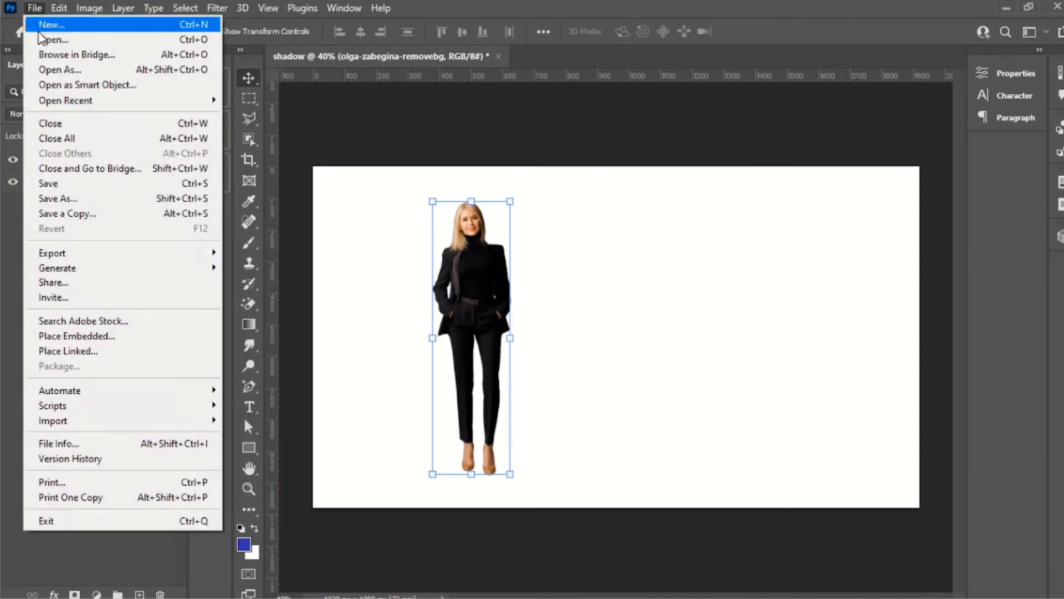
left_click(100, 336)
left_click(288, 135)
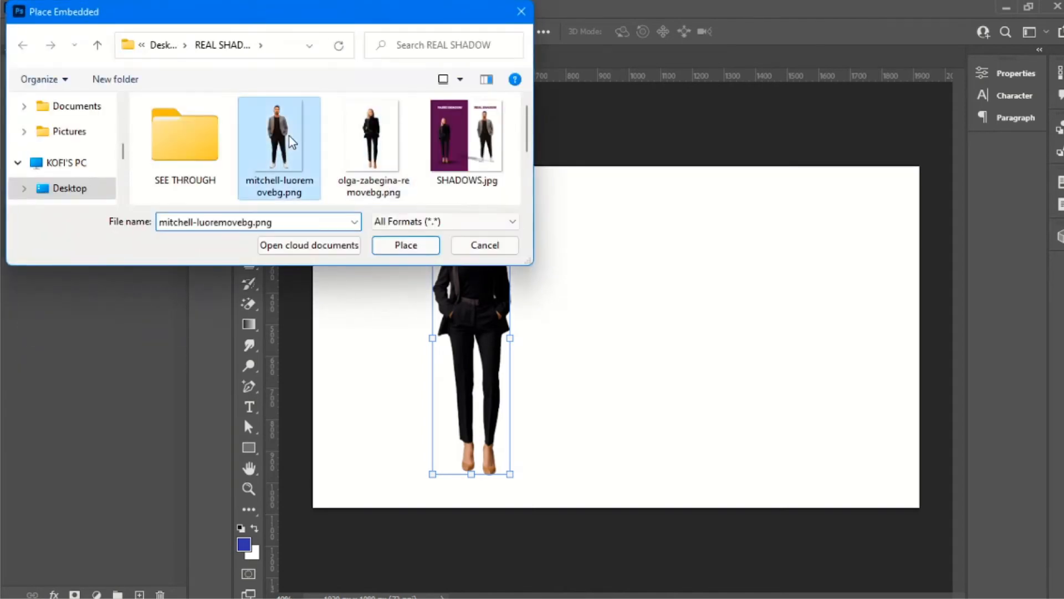
left_click(406, 245)
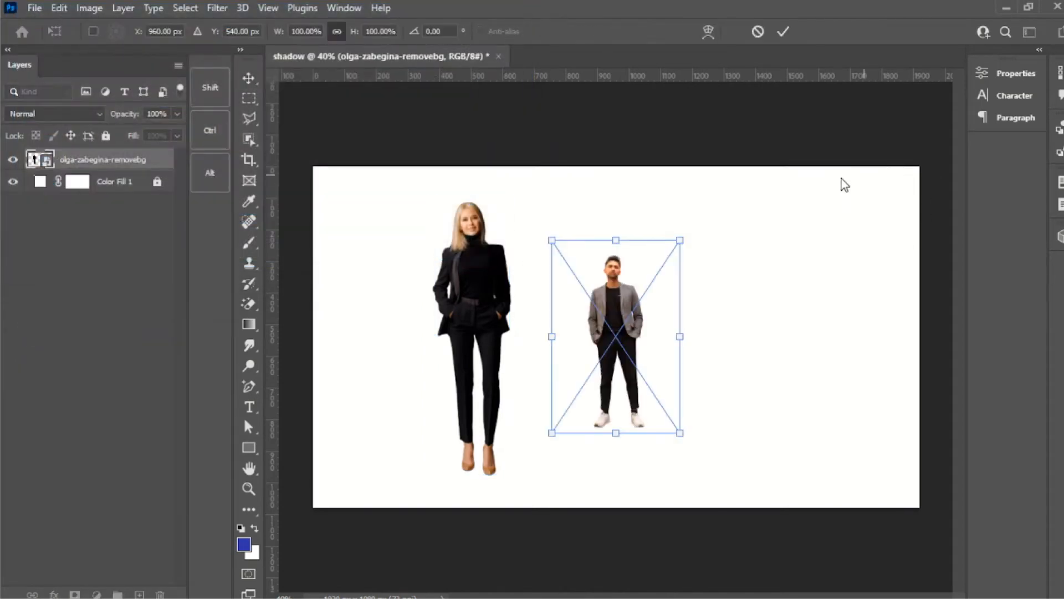
Scale the placed man proportionally to about 159% so his height roughly matches the woman's, and apply the transformation
left_click_drag(682, 237, 748, 147)
left_click_drag(631, 226, 632, 272)
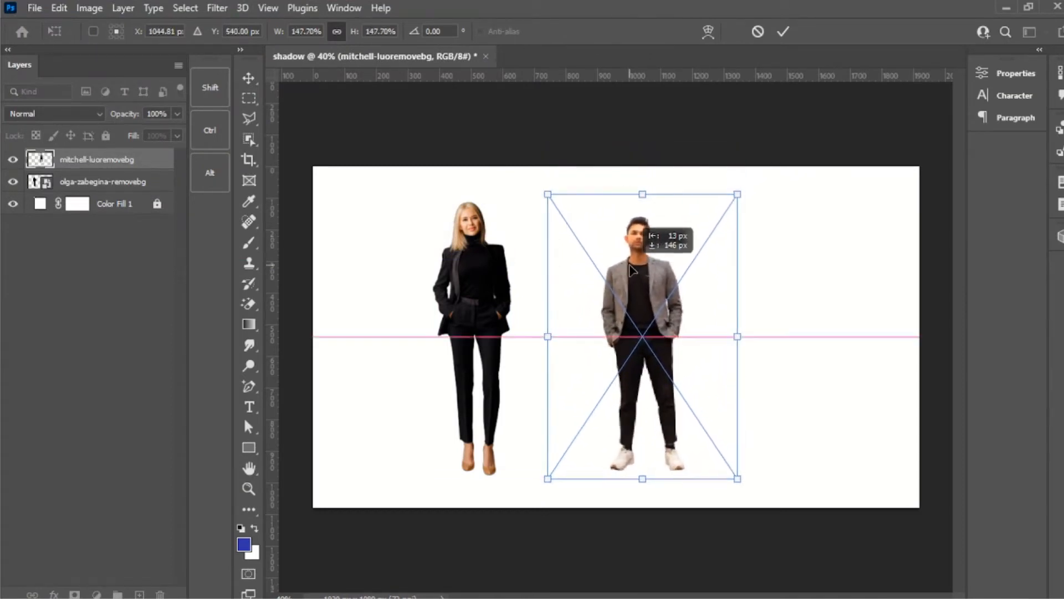
left_click_drag(737, 193, 749, 176)
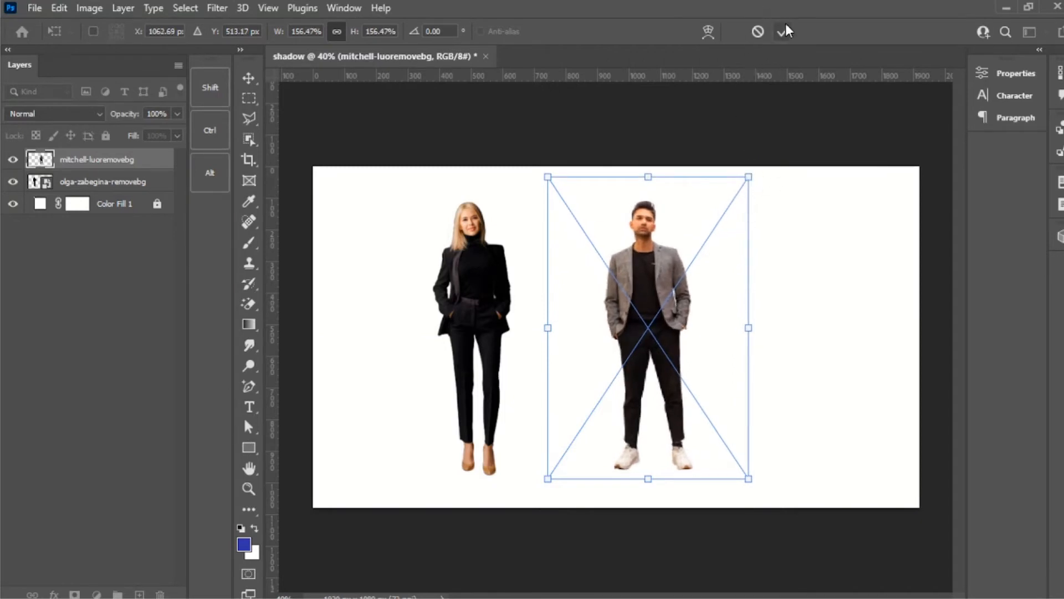
left_click_drag(749, 177, 754, 173)
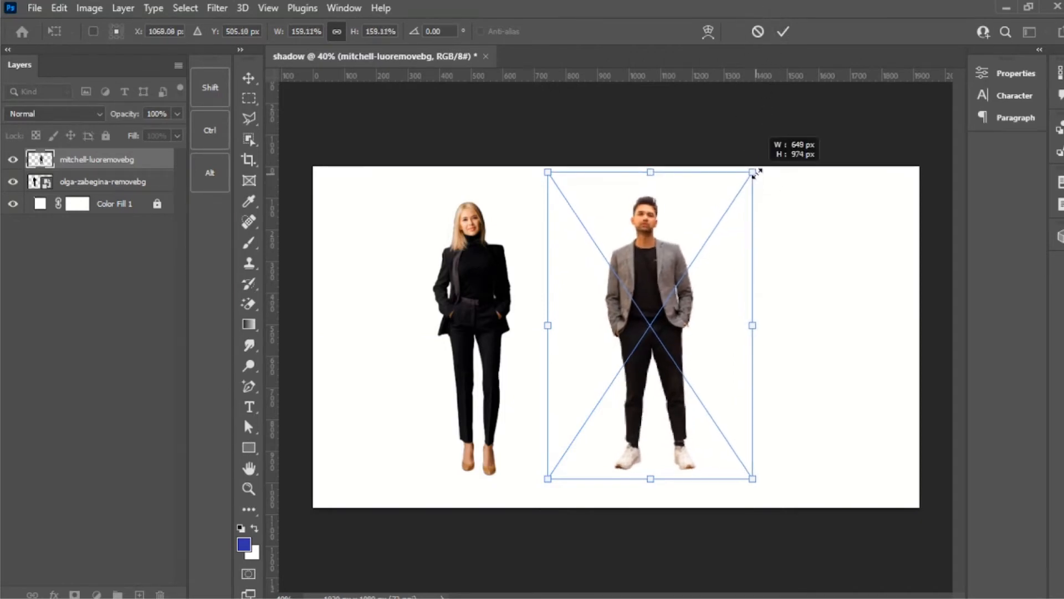
left_click(784, 31)
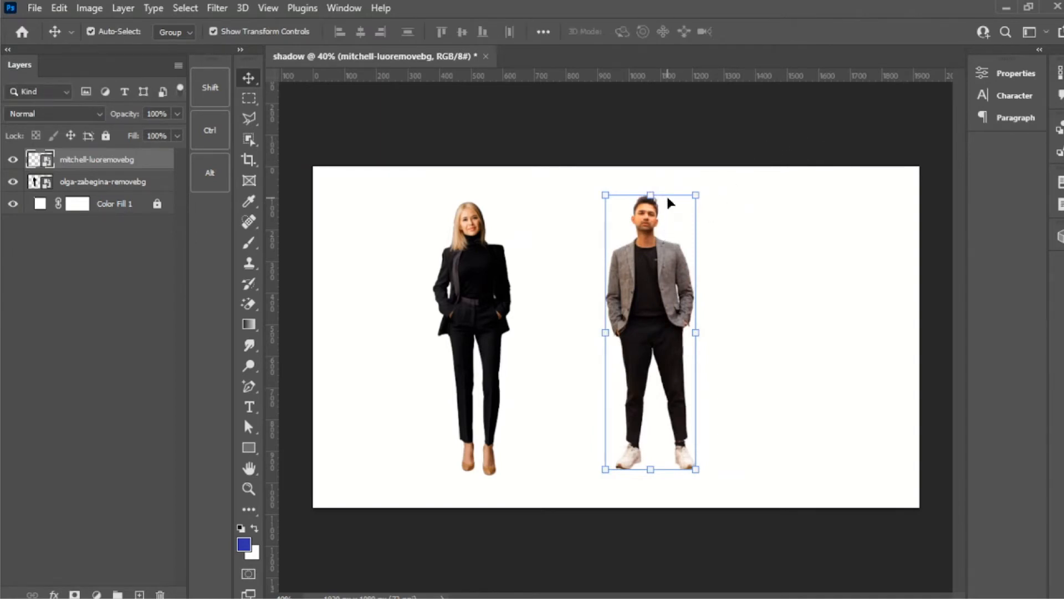
Move the man farther right into the right half of the canvas, level with the woman, and deselect him
left_click(772, 308)
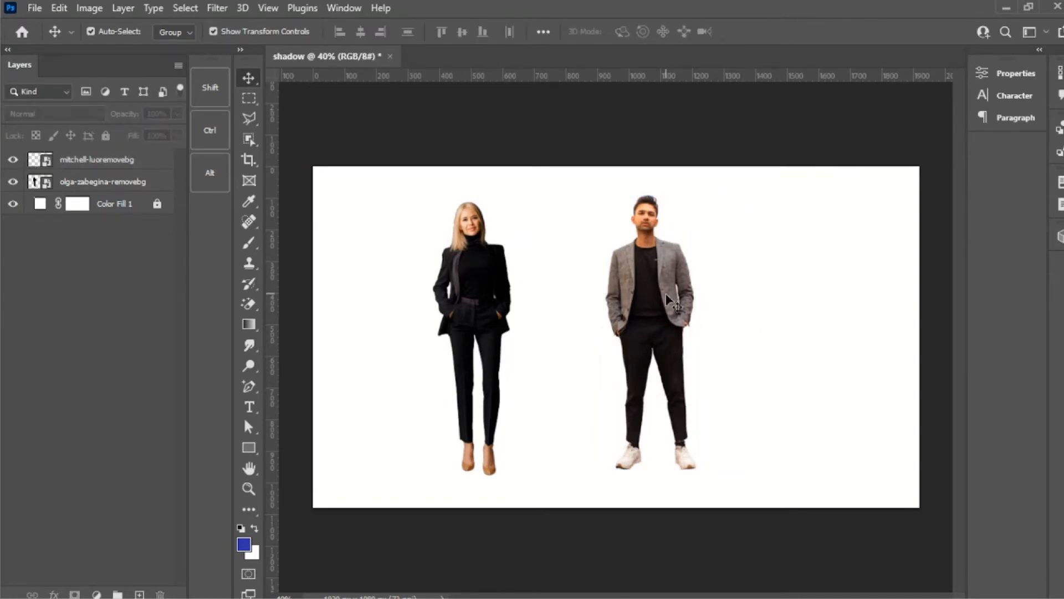
left_click_drag(666, 293, 733, 295)
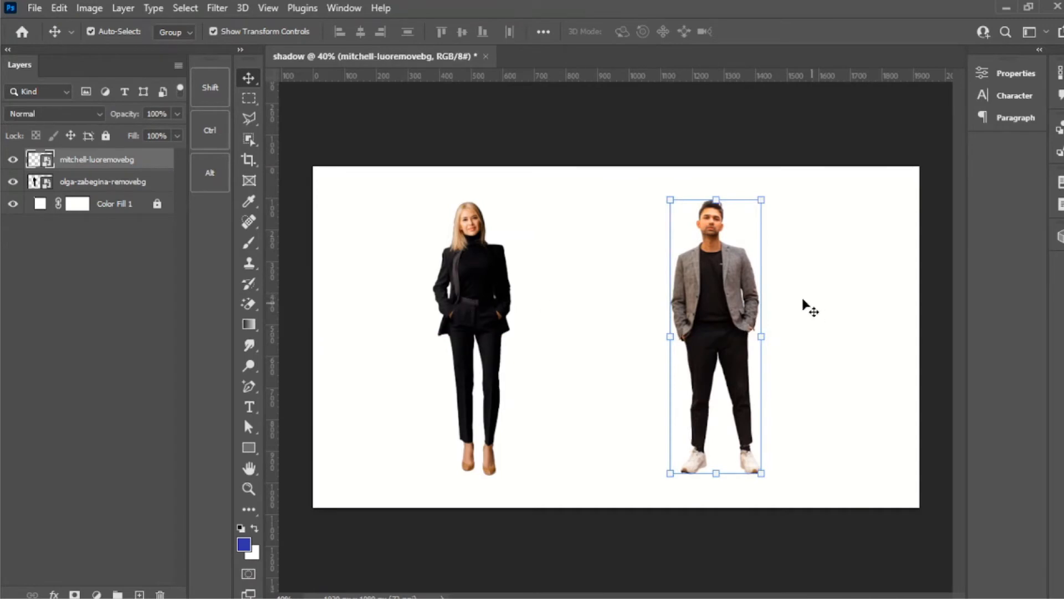
left_click(826, 221)
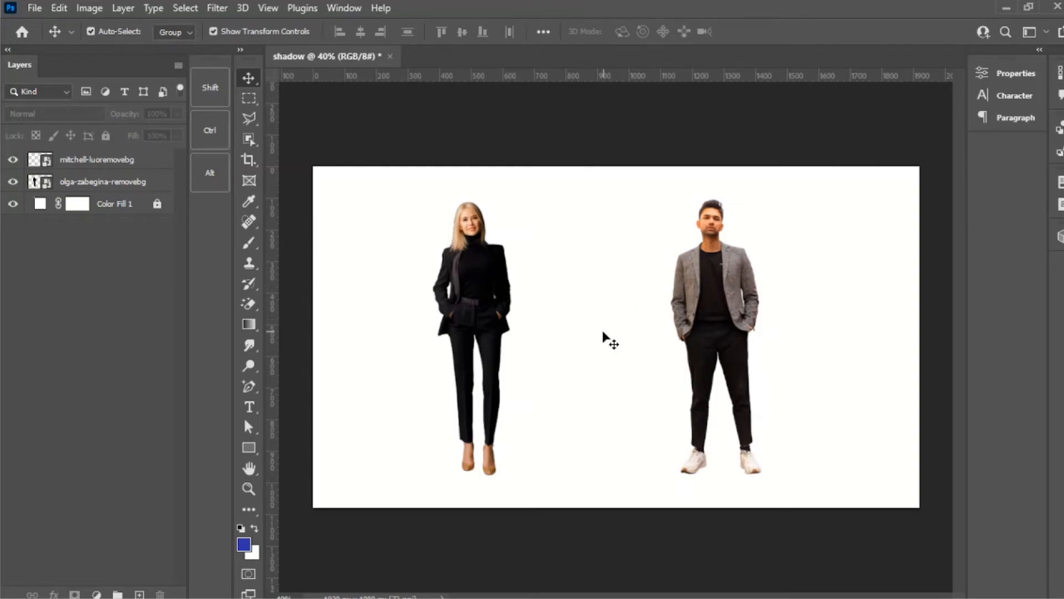
Move the woman's layer above the man's layer and add a new empty layer directly beneath hers
left_click(485, 287)
left_click(603, 186)
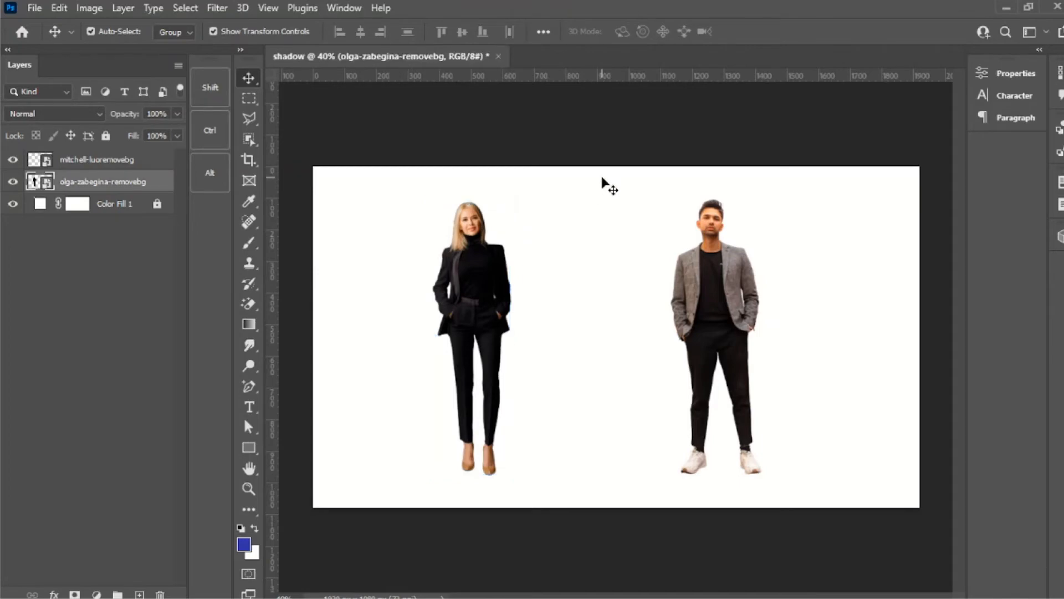
left_click(445, 243)
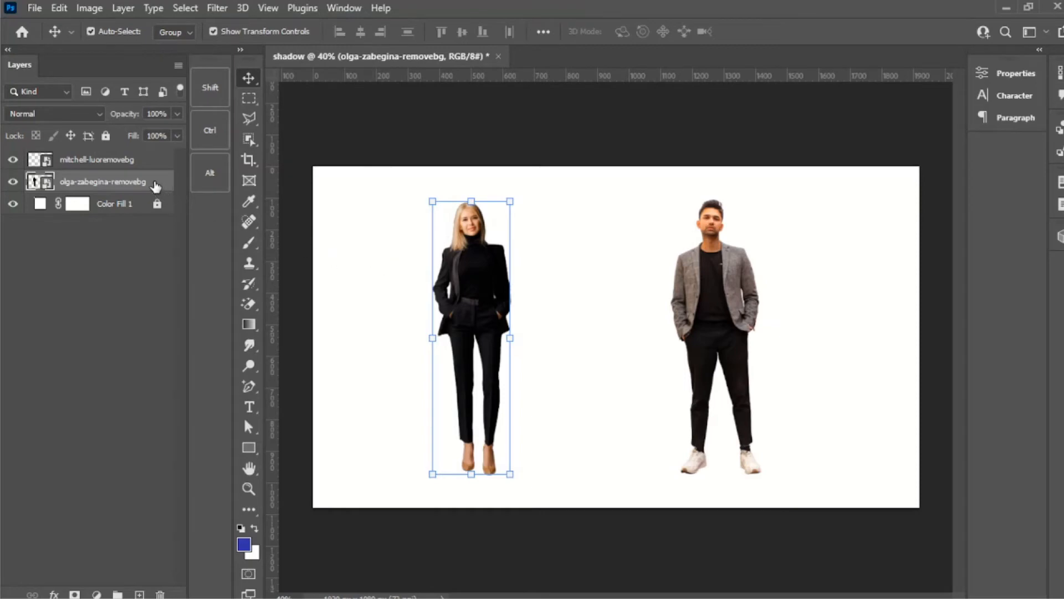
left_click_drag(156, 184, 152, 150)
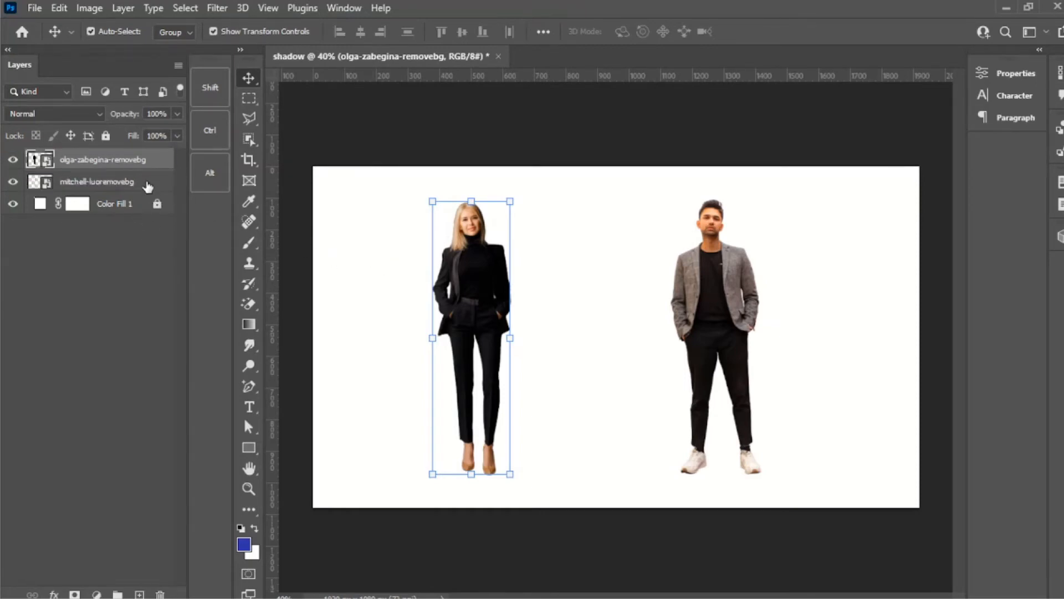
left_click(145, 189)
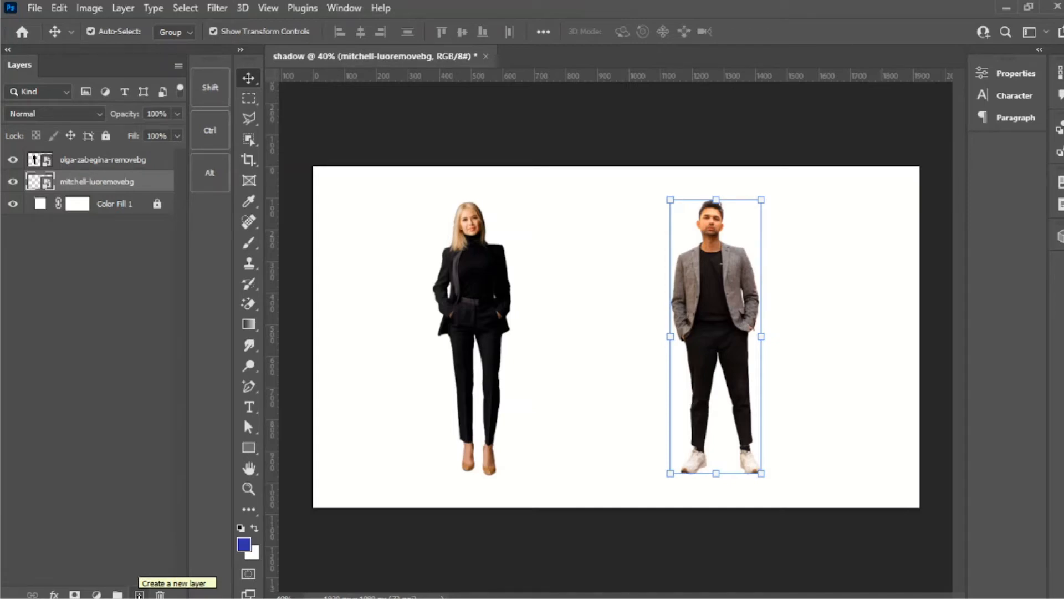
left_click(140, 594)
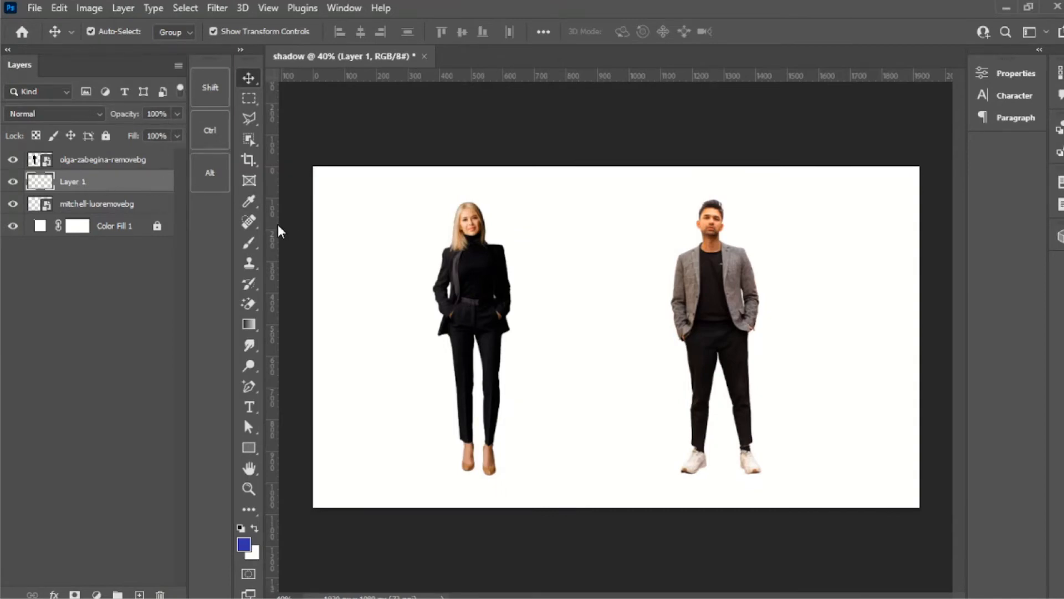
Choose the Brush tool with the soft round brush at 0% hardness
left_click(248, 243)
left_click(302, 242)
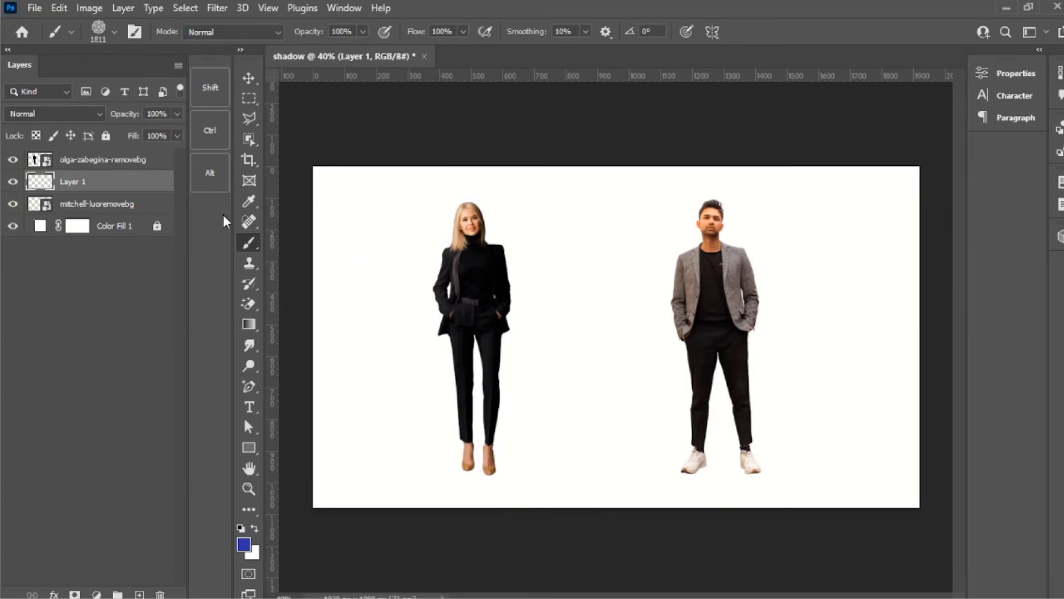
left_click(114, 32)
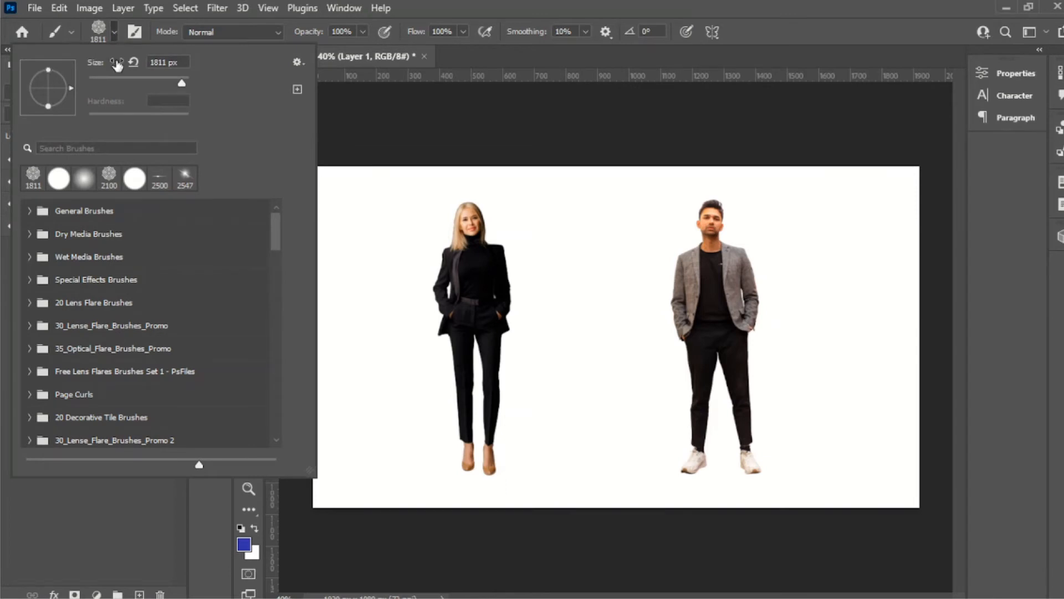
left_click(84, 178)
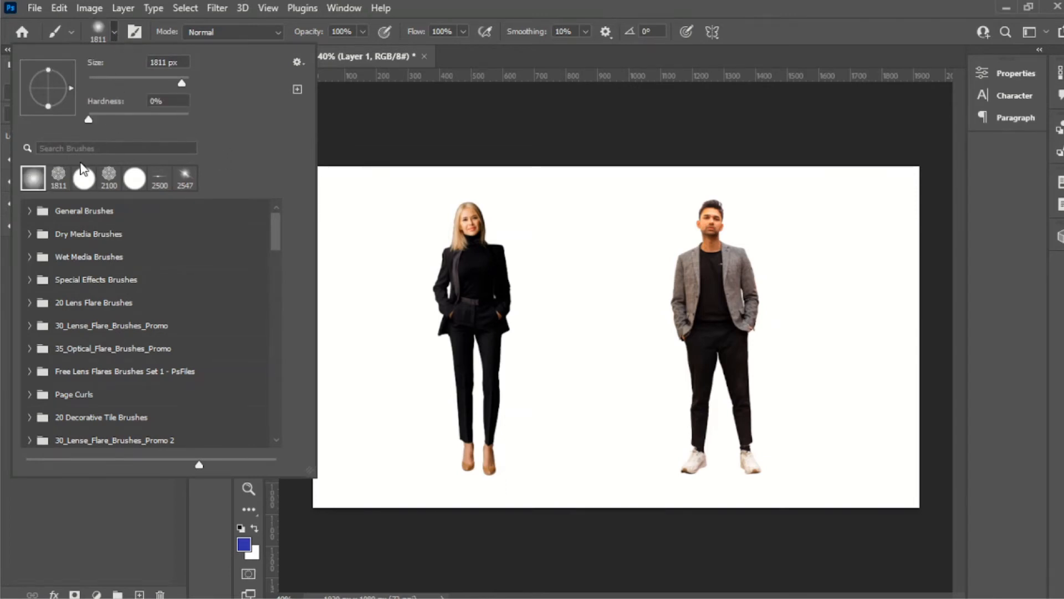
left_click(501, 4)
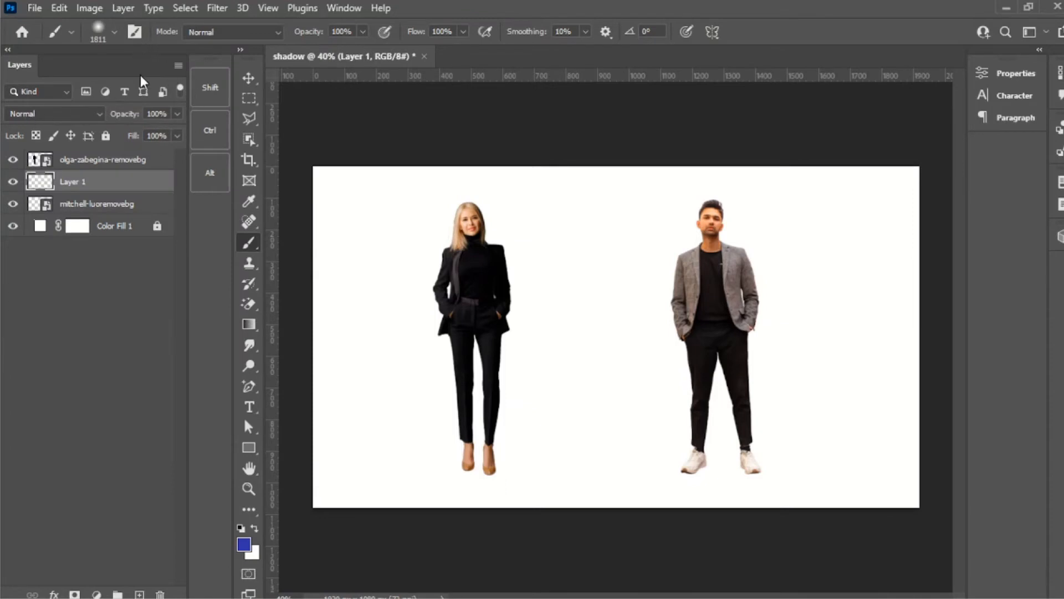
left_click(114, 32)
mouse_move(90, 117)
left_mouse_down()
mouse_move(121, 120)
mouse_move(71, 117)
left_mouse_up()
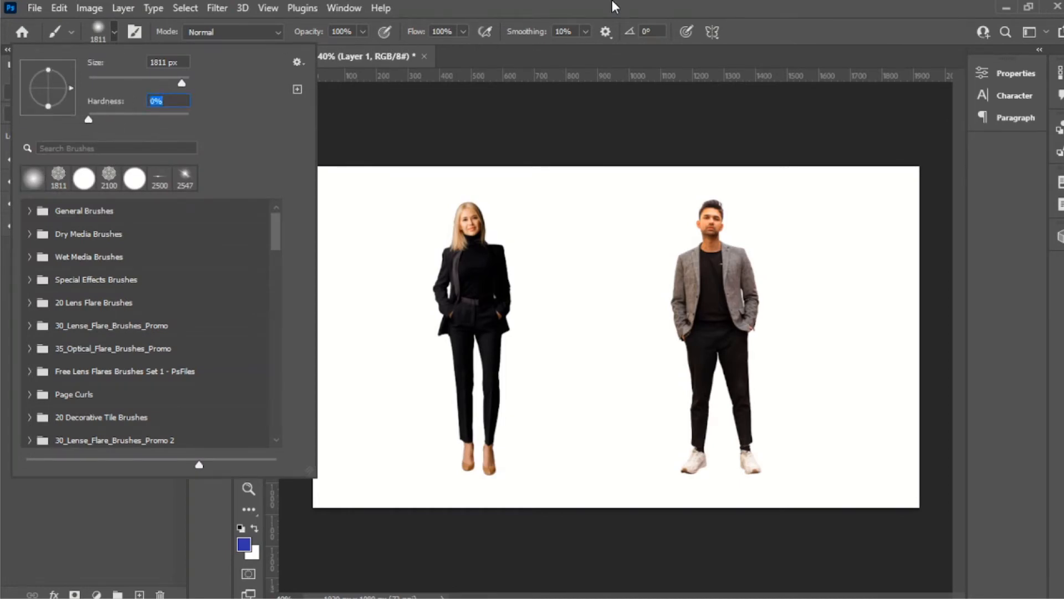
left_click(658, 3)
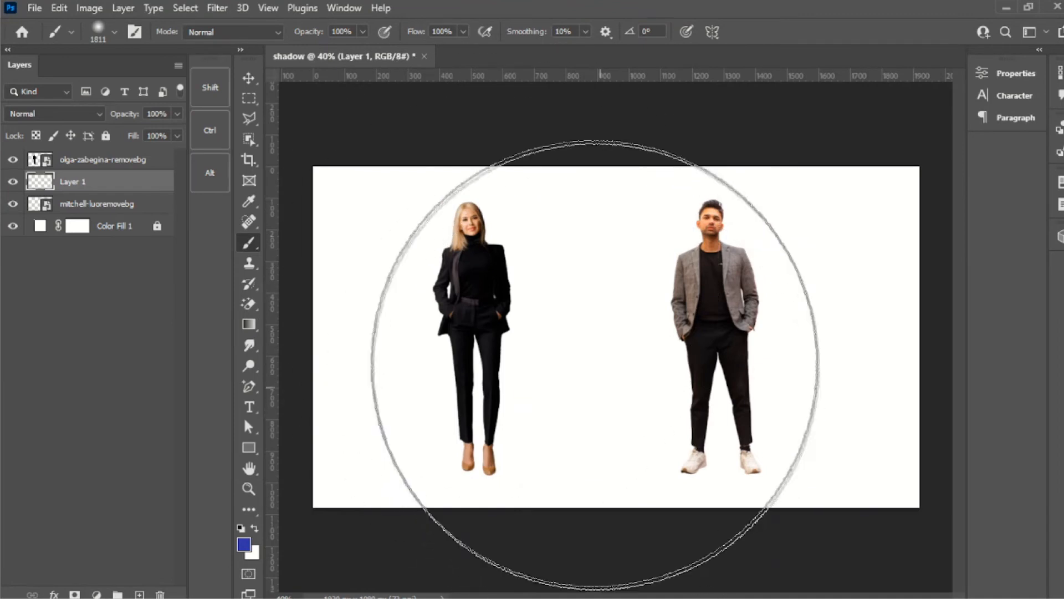
Reduce the brush size to 400 px
key("bracketleft")
key("bracketleft")
key("bracketleft")
key("bracketleft")
key("bracketleft")
key("bracketleft")
key("bracketleft")
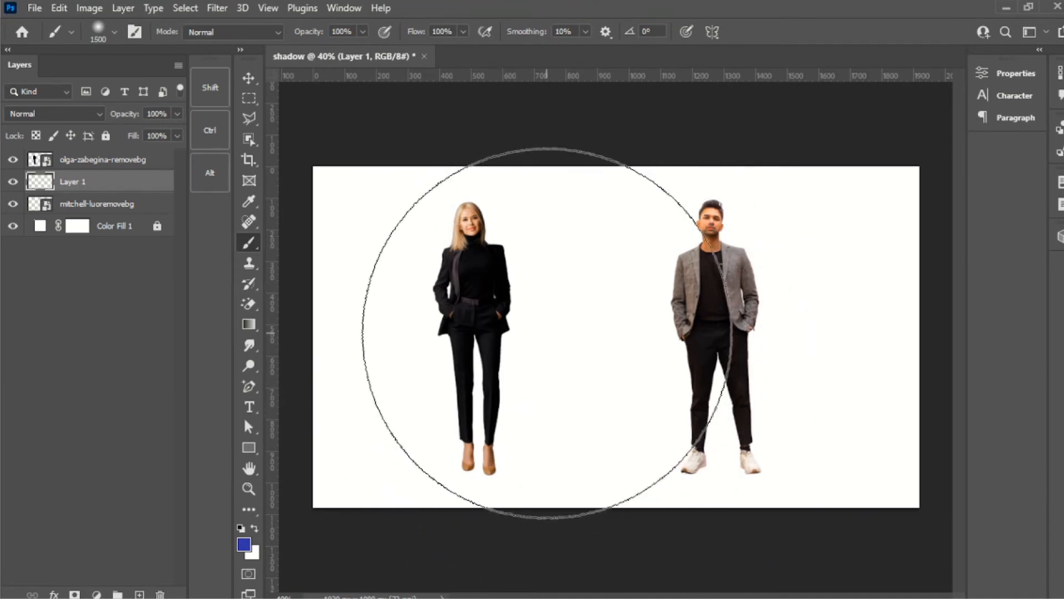
key("bracketleft")
key("bracketleft")
key("bracketleft")
key("bracketleft")
key("bracketleft")
key("bracketleft")
key("bracketleft")
key("bracketleft")
key("bracketleft")
key("bracketleft")
key("bracketleft")
key("bracketleft")
key("bracketleft")
key("bracketleft")
key("bracketleft")
key("bracketleft")
key("bracketleft")
key("bracketleft")
key("bracketleft")
key("bracketleft")
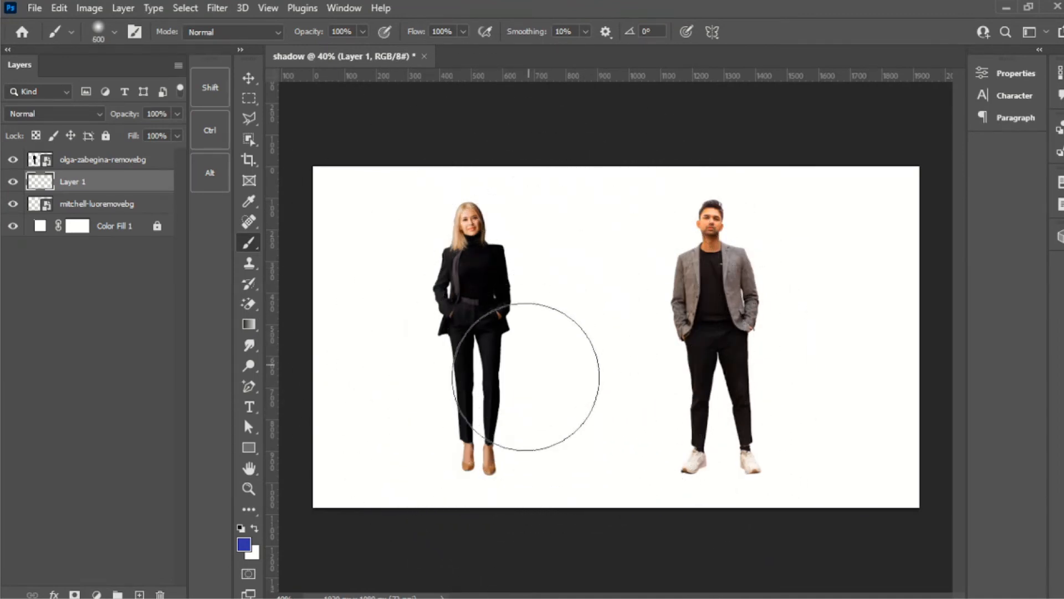
key("bracketright")
key("bracketright")
key("bracketright")
key("bracketright")
key("bracketright")
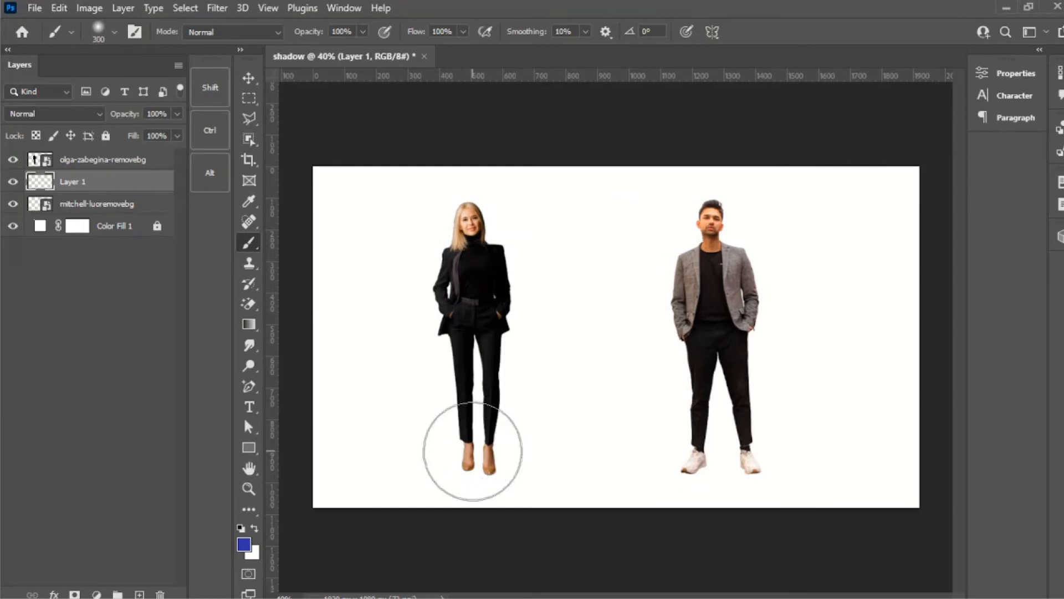
key("bracketleft")
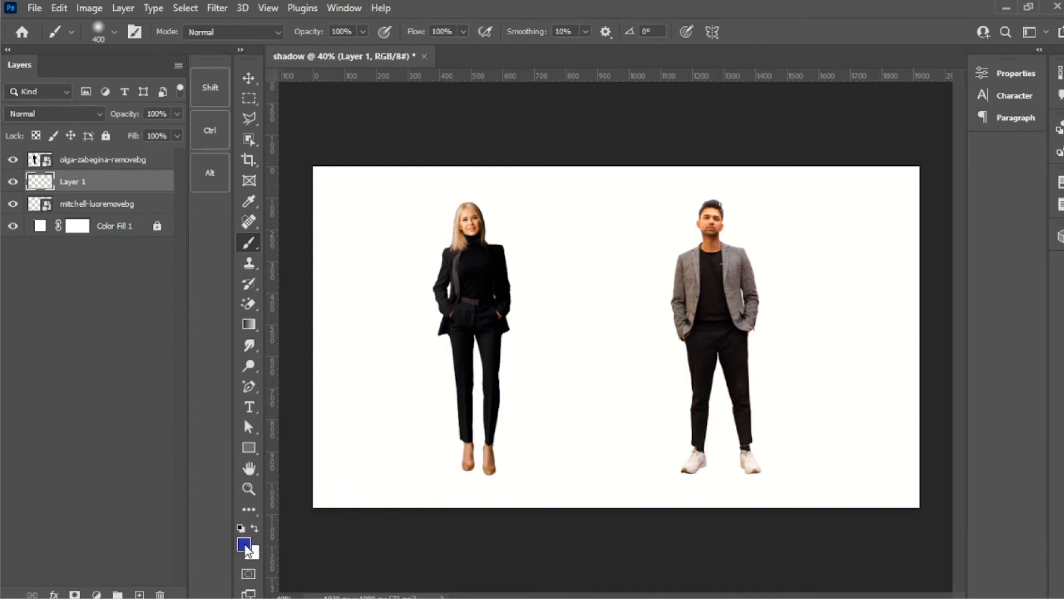
Reset the foreground color to default black and paint one soft dab behind the woman's feet on the new layer
left_click(241, 528)
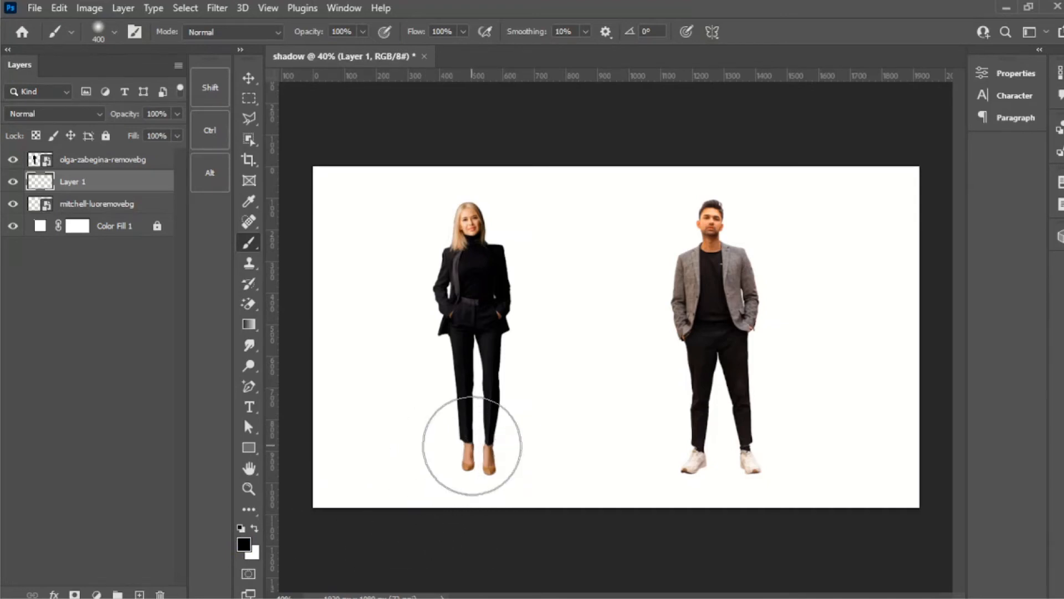
left_click(472, 446)
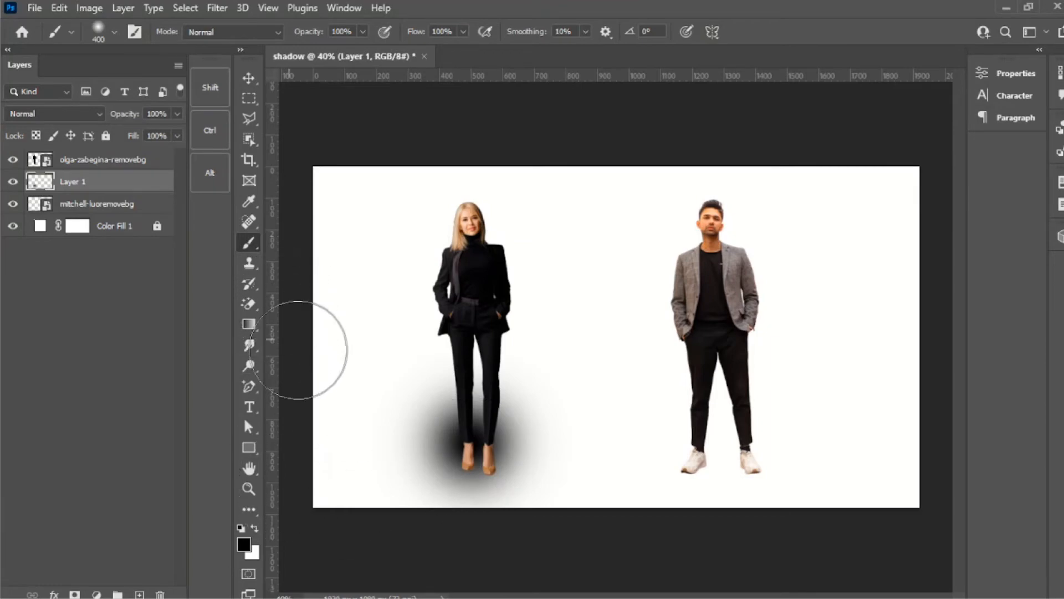
Enlarge the painted black dab proportionally to about 116% and apply the transformation
left_click(247, 78)
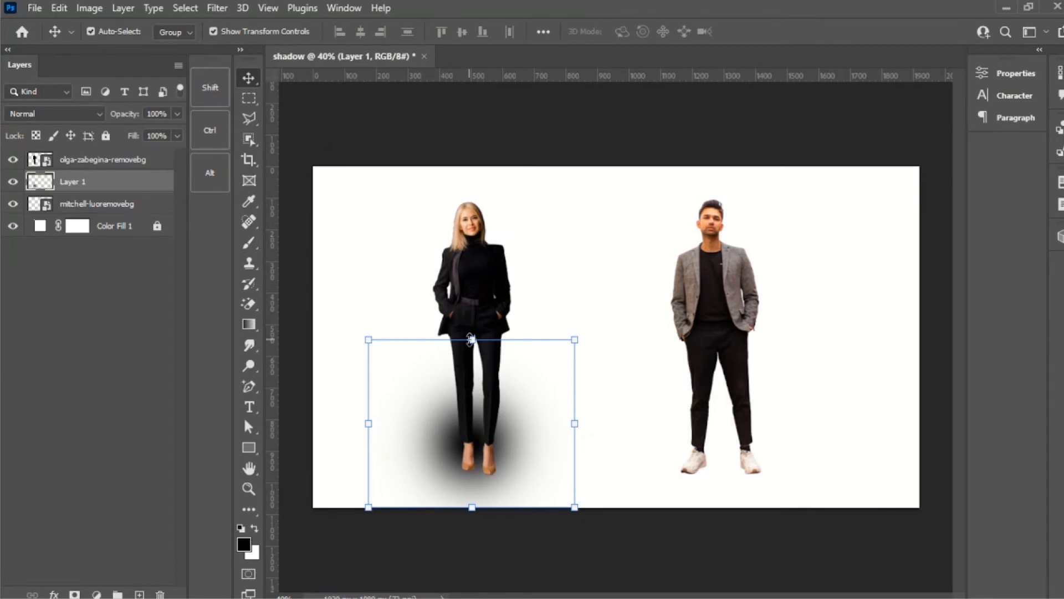
left_click_drag(470, 340, 480, 331)
left_click_drag(458, 366, 458, 345)
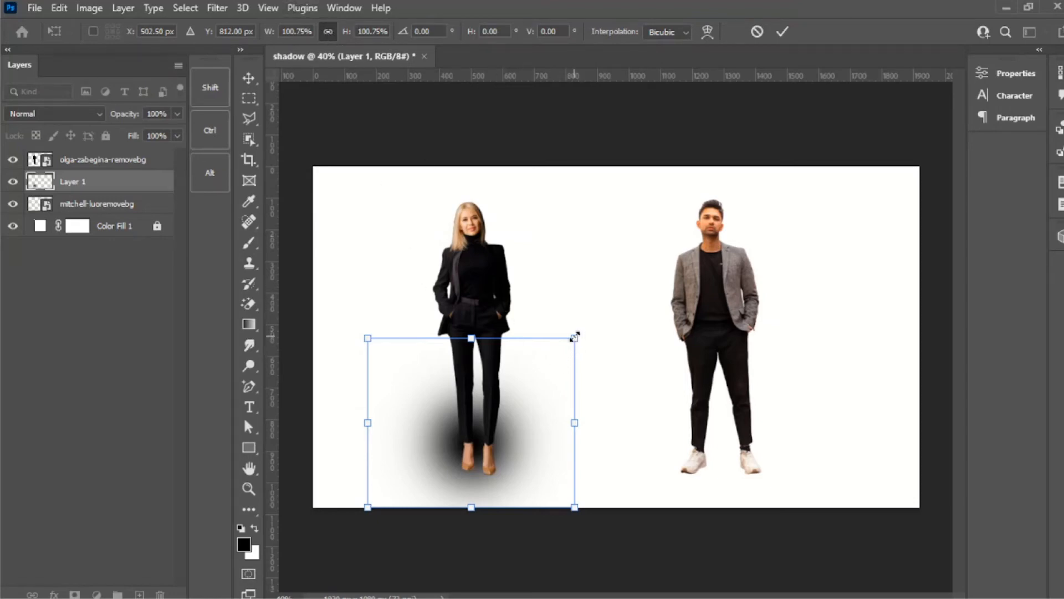
mouse_move(576, 336)
left_mouse_down()
mouse_move(608, 302)
mouse_move(537, 374)
mouse_move(609, 318)
mouse_move(566, 348)
mouse_move(582, 338)
left_mouse_up()
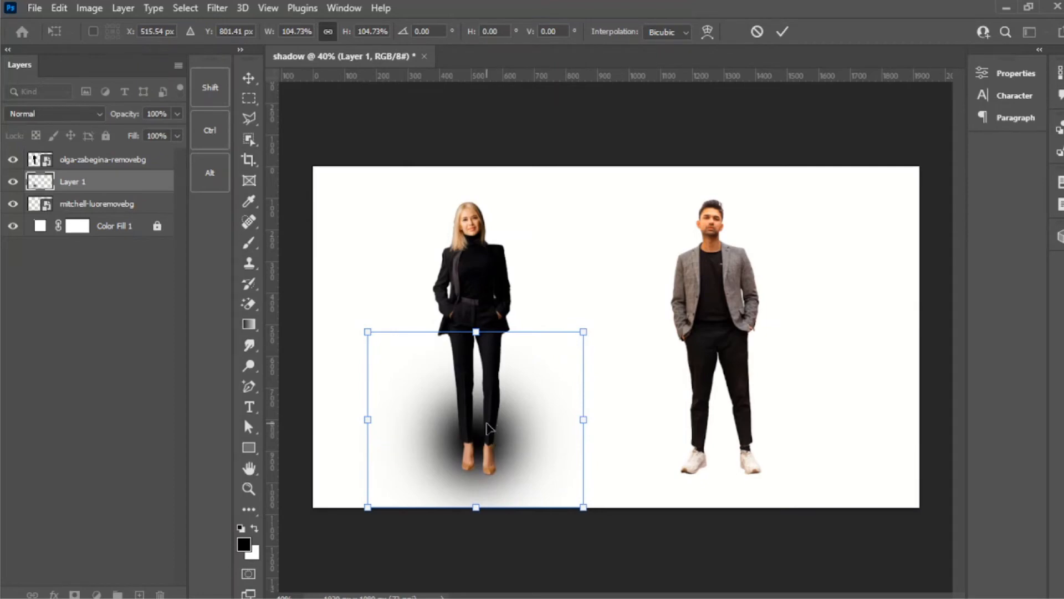
left_click_drag(583, 332, 608, 312)
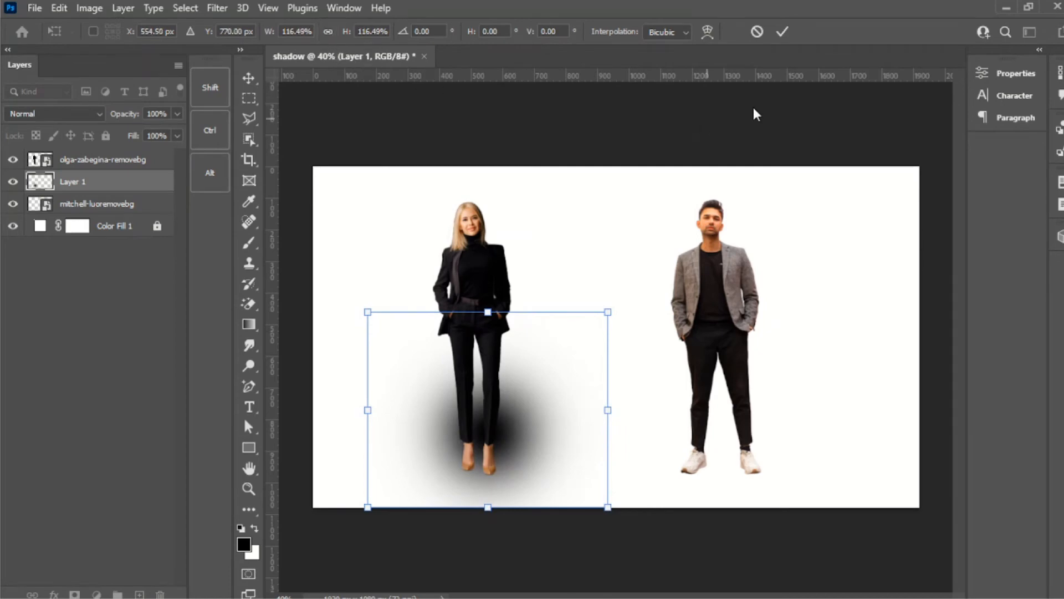
key("Return")
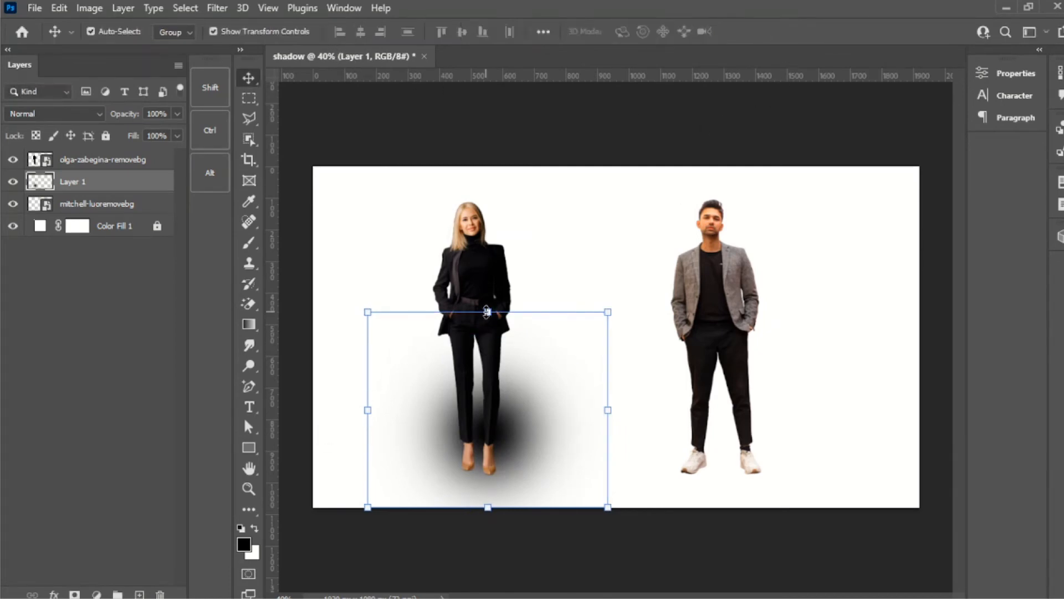
Flatten the black dab to about 26% of its height, place it under the woman's feet as a ground shadow, apply it and deselect
key("ctrl+t")
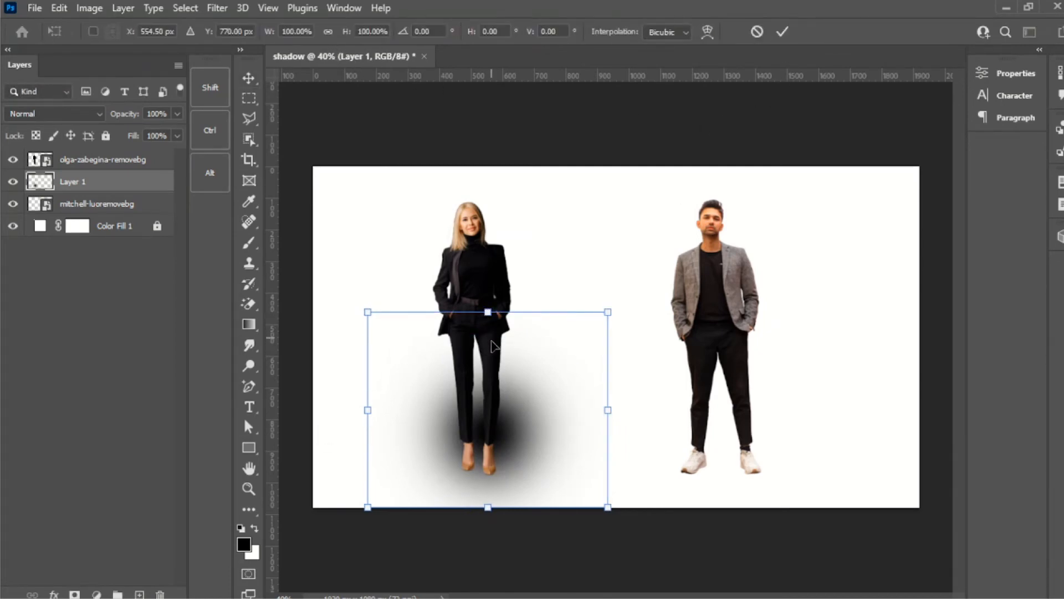
left_click_drag(488, 312, 470, 462)
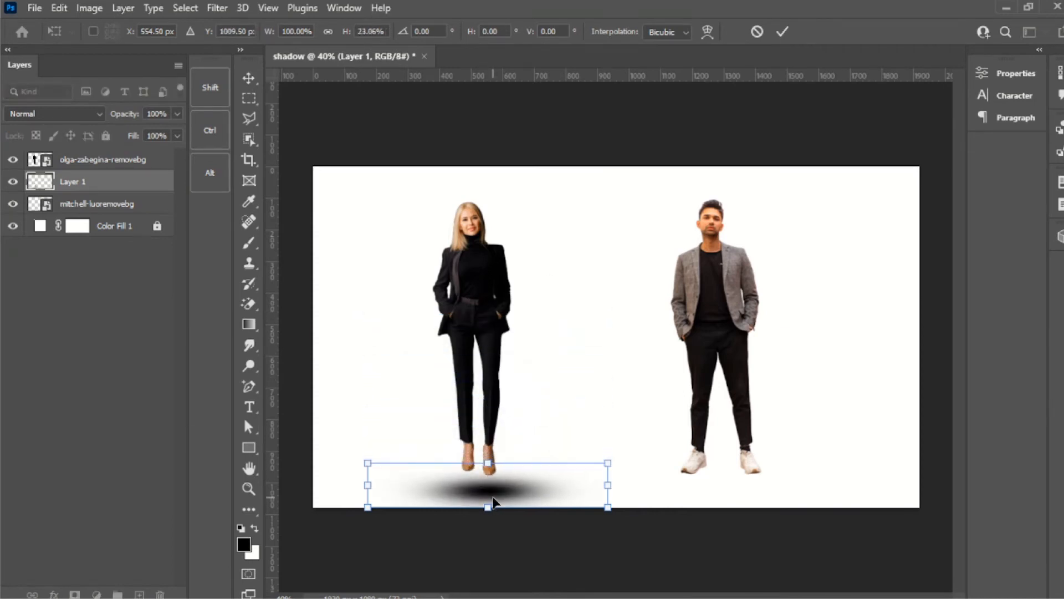
left_click_drag(493, 497, 490, 486)
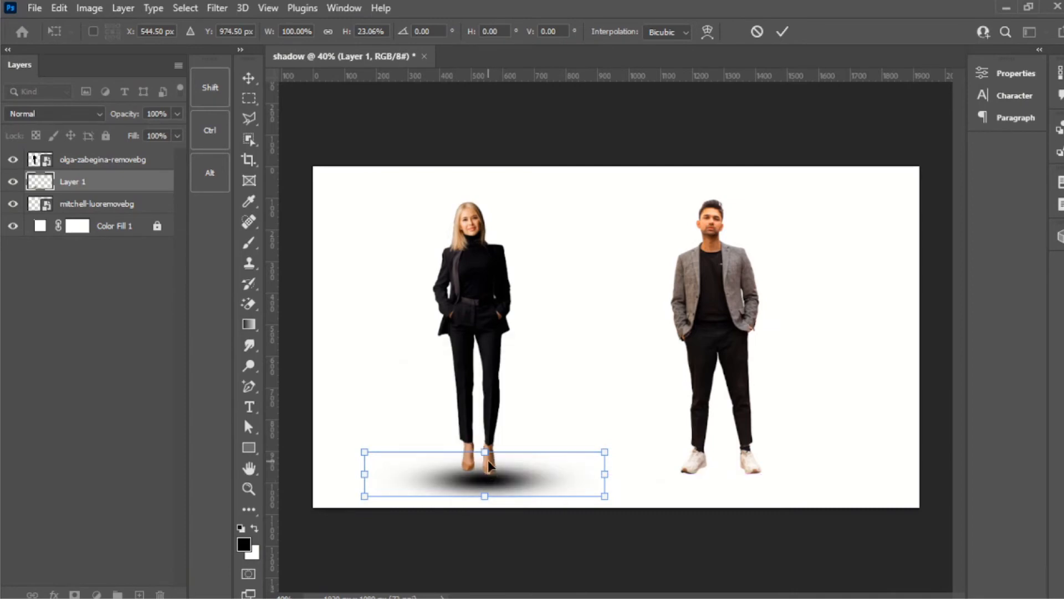
left_click_drag(484, 450, 485, 446)
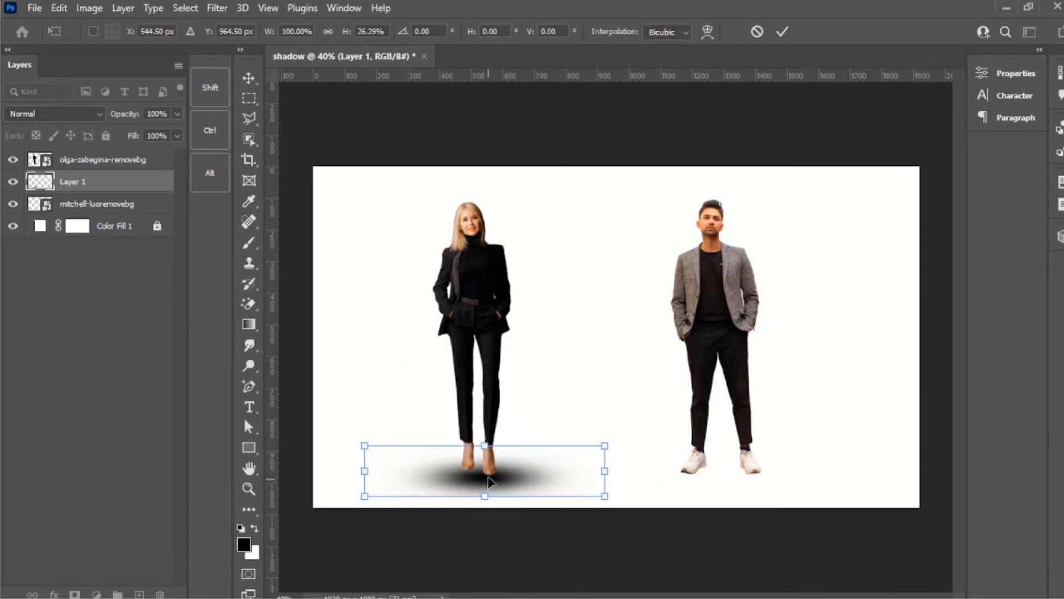
mouse_move(489, 483)
left_mouse_down()
mouse_move(488, 471)
mouse_move(500, 473)
mouse_move(487, 472)
left_mouse_up()
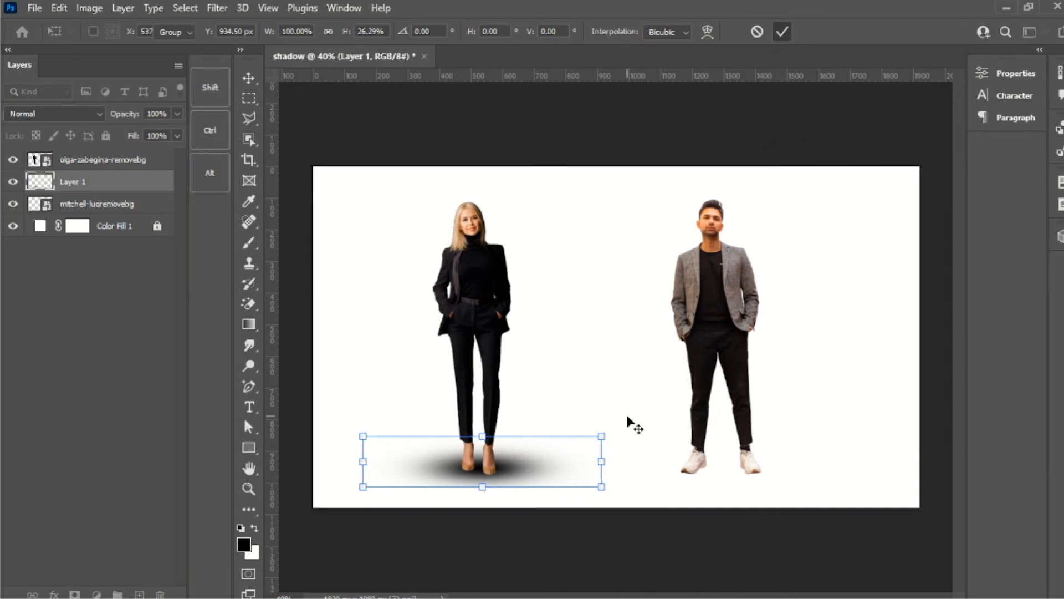
key("Return")
left_click(738, 535)
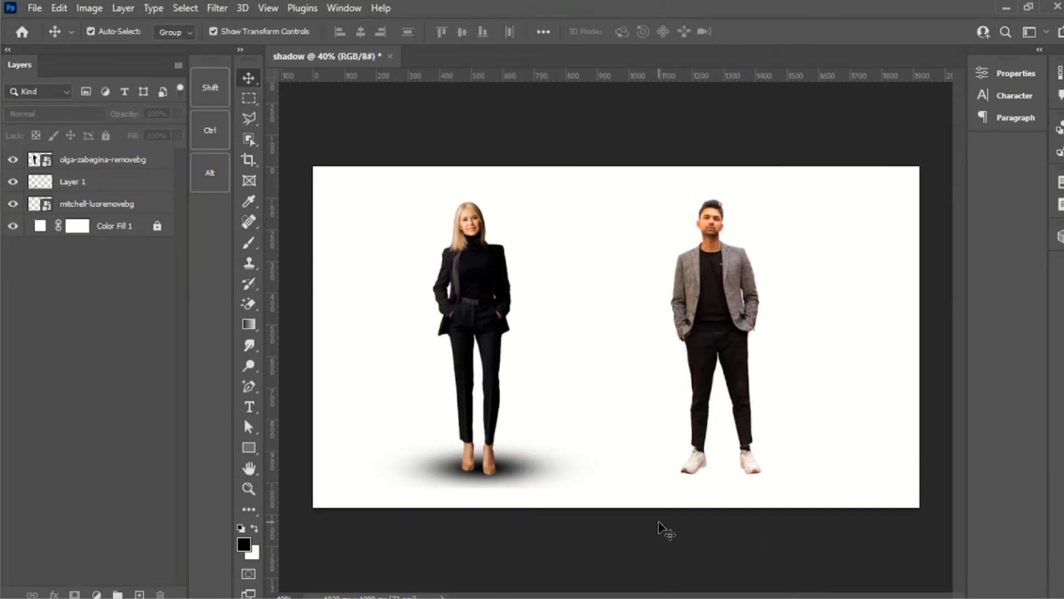
Lower the opacity of the woman's ground shadow layer to 87%
left_click(498, 464)
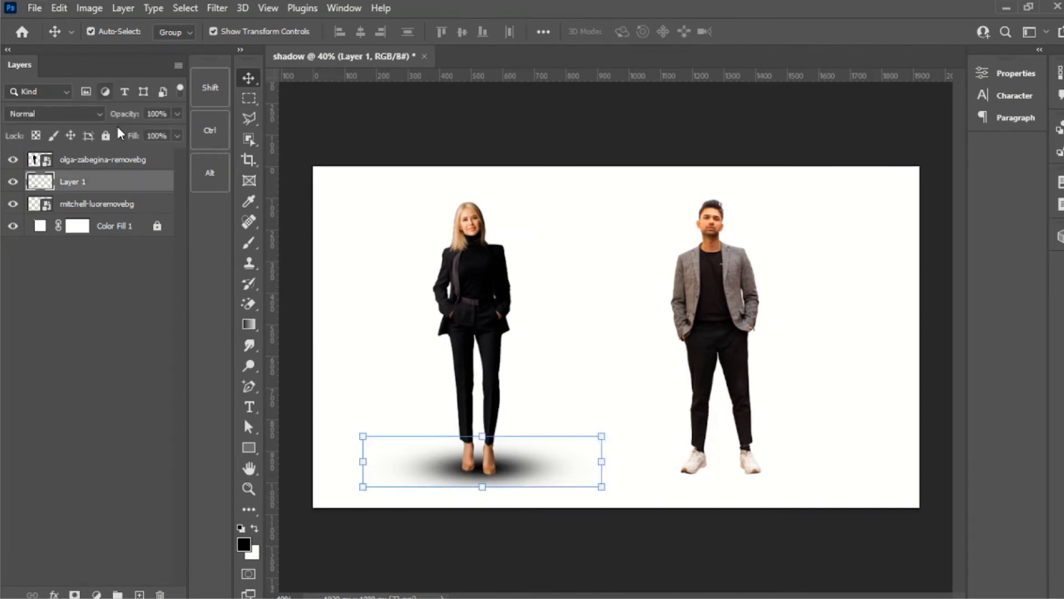
left_click(558, 333)
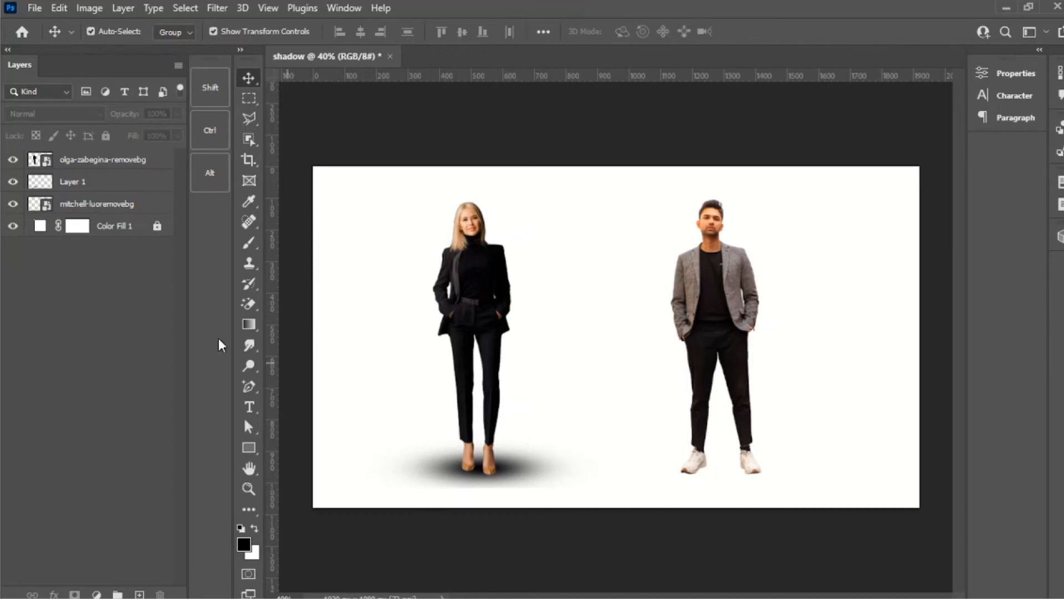
left_click(133, 183)
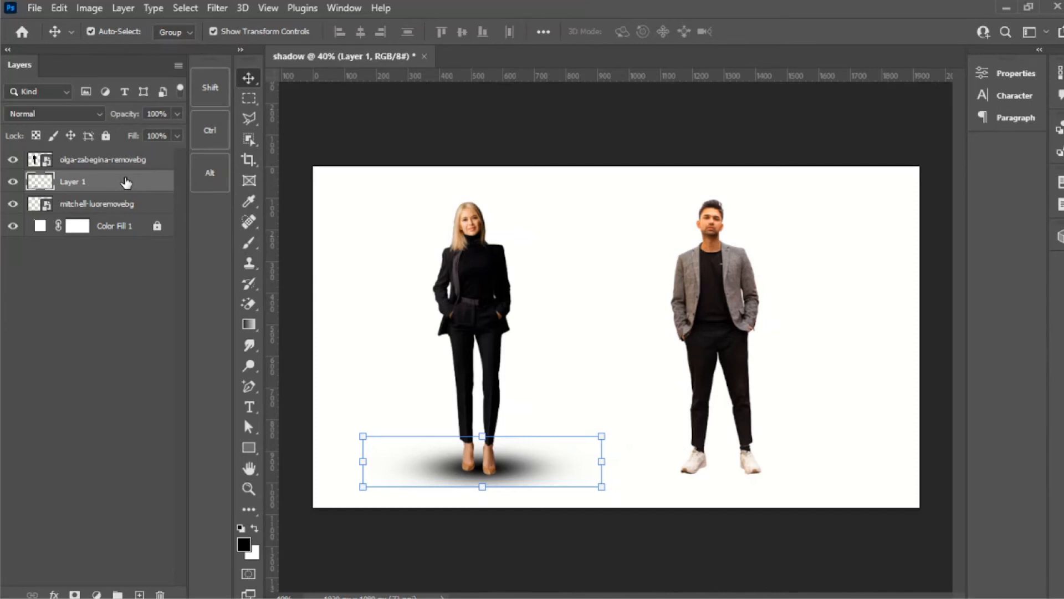
key("4")
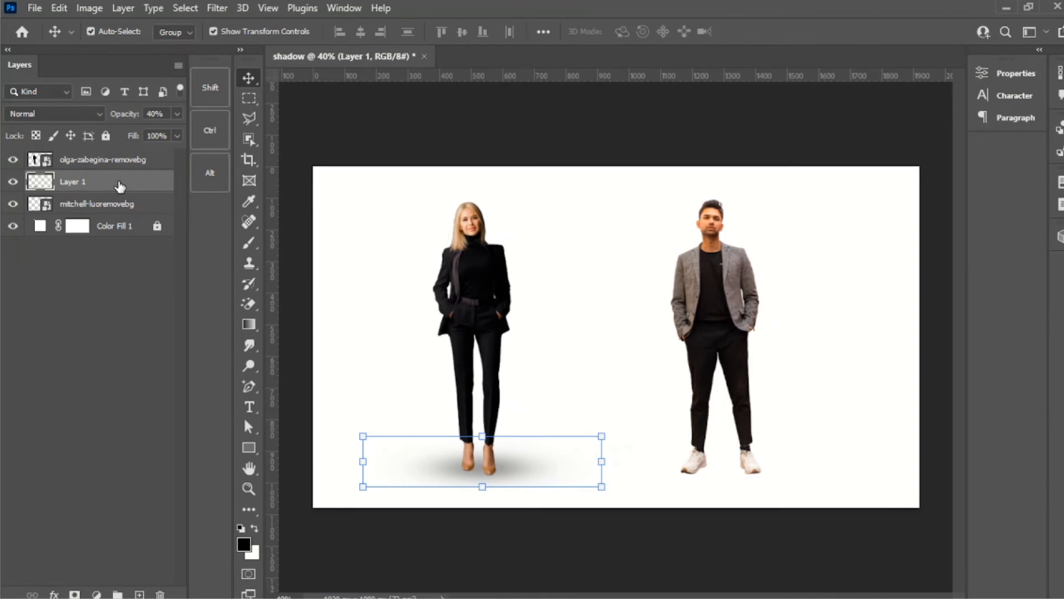
key("5")
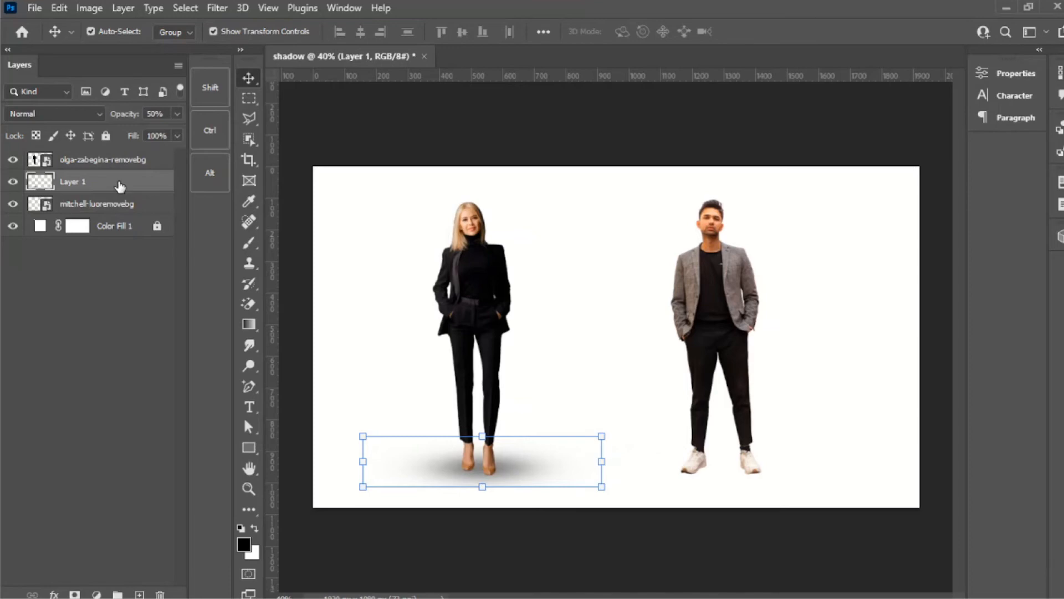
left_click(177, 114)
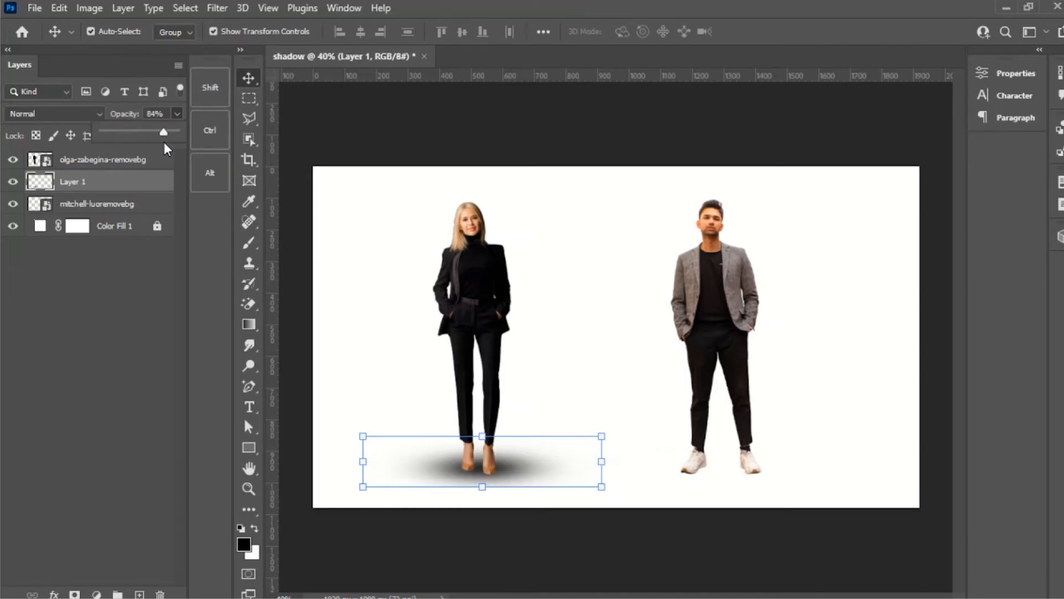
left_click_drag(158, 142, 158, 142)
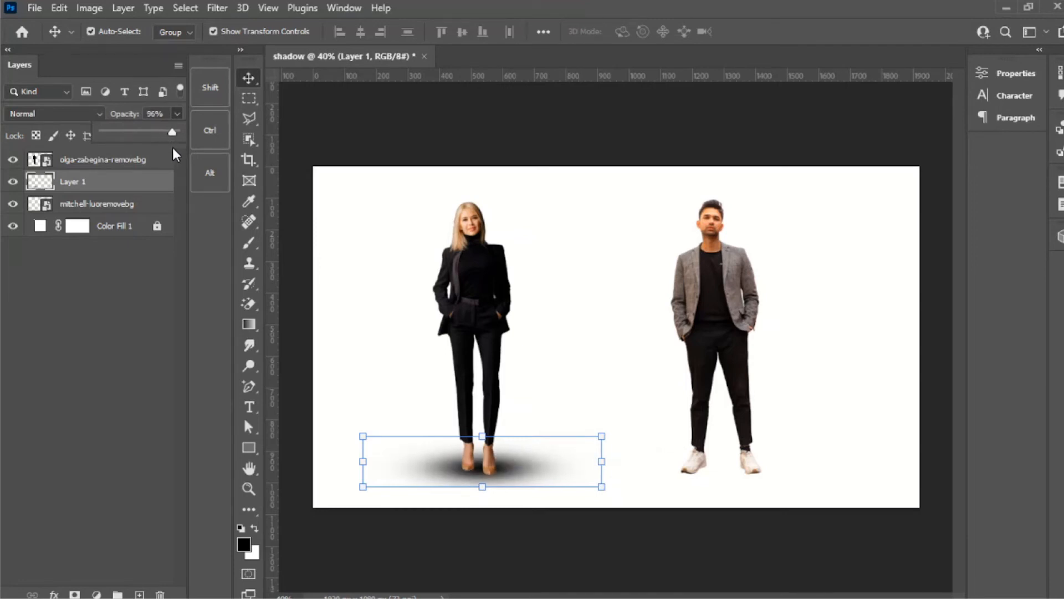
left_click_drag(168, 147, 167, 147)
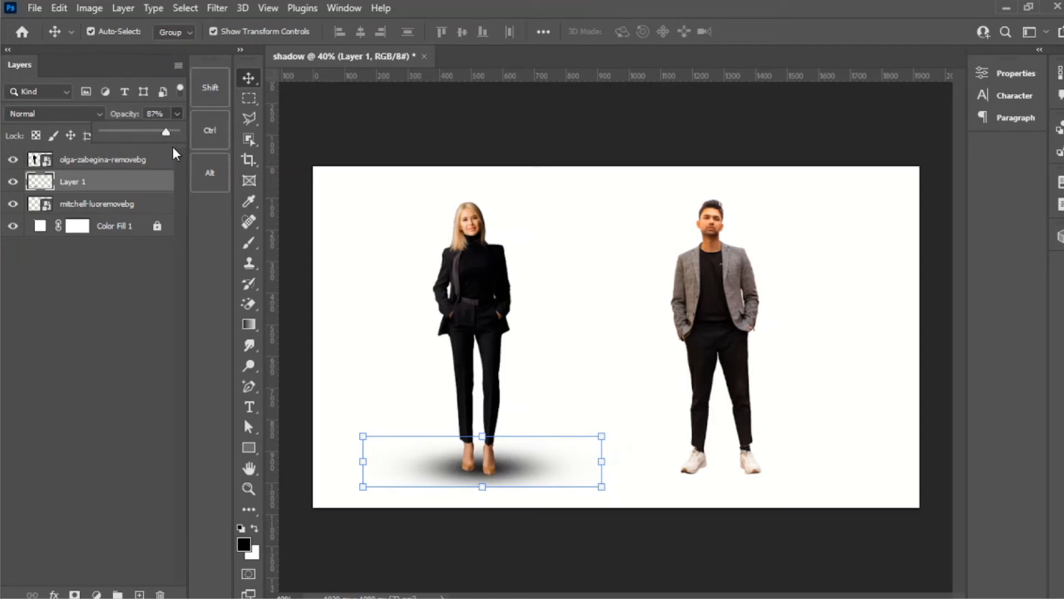
left_click(734, 143)
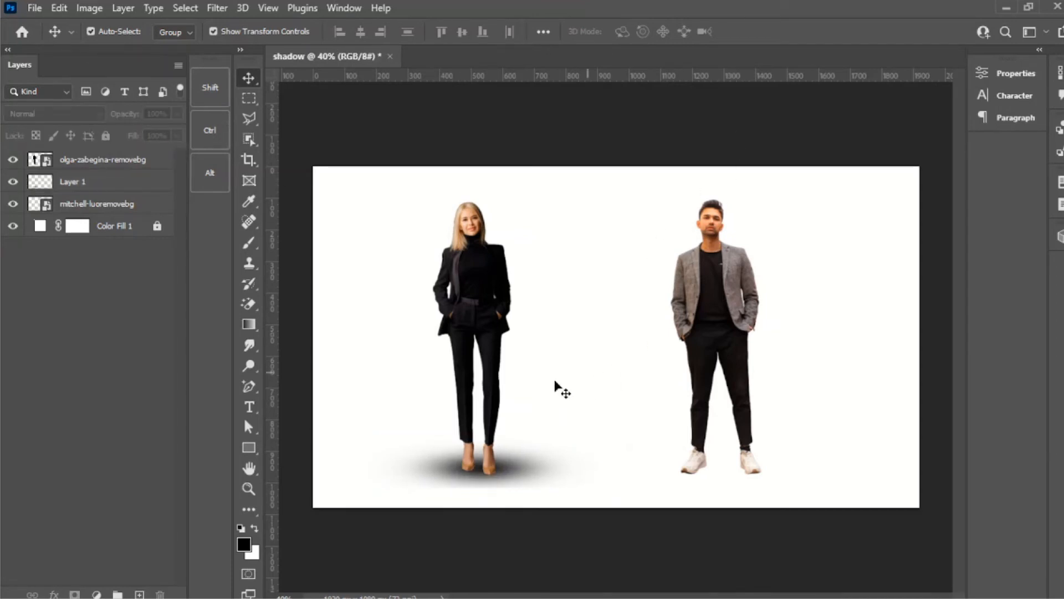
left_click(109, 185)
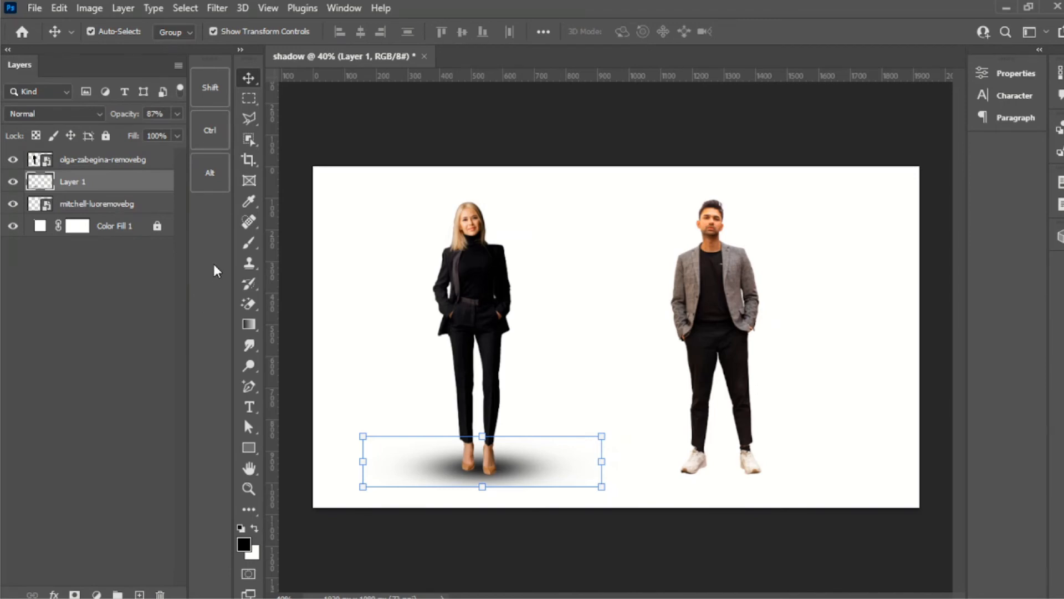
Add a drop shadow to the man's layer using the default settings of 35% opacity, 3 px distance, 0% spread and 7 px size
left_click(715, 274)
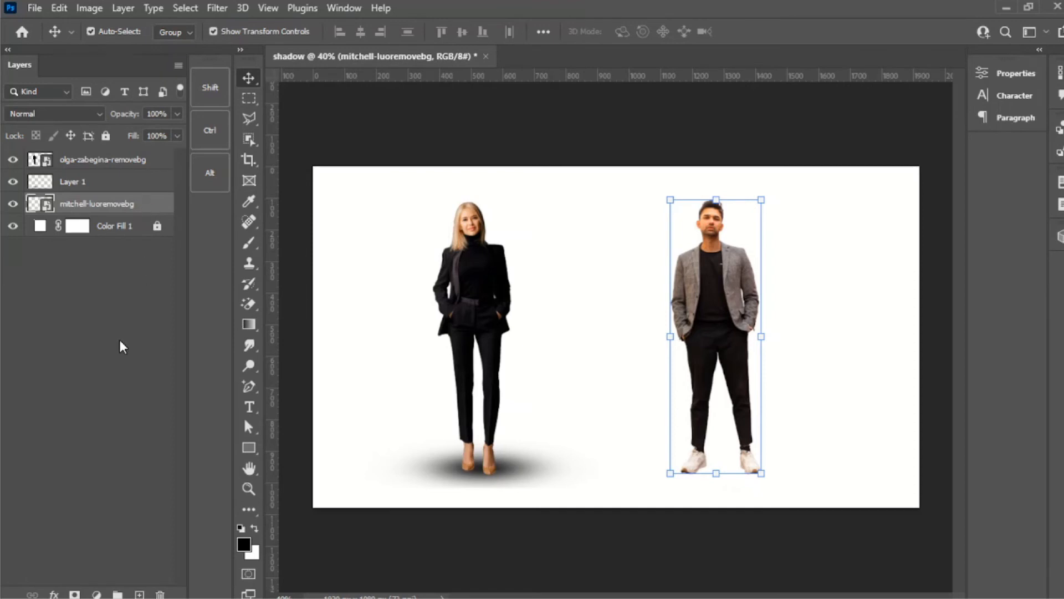
left_click(53, 594)
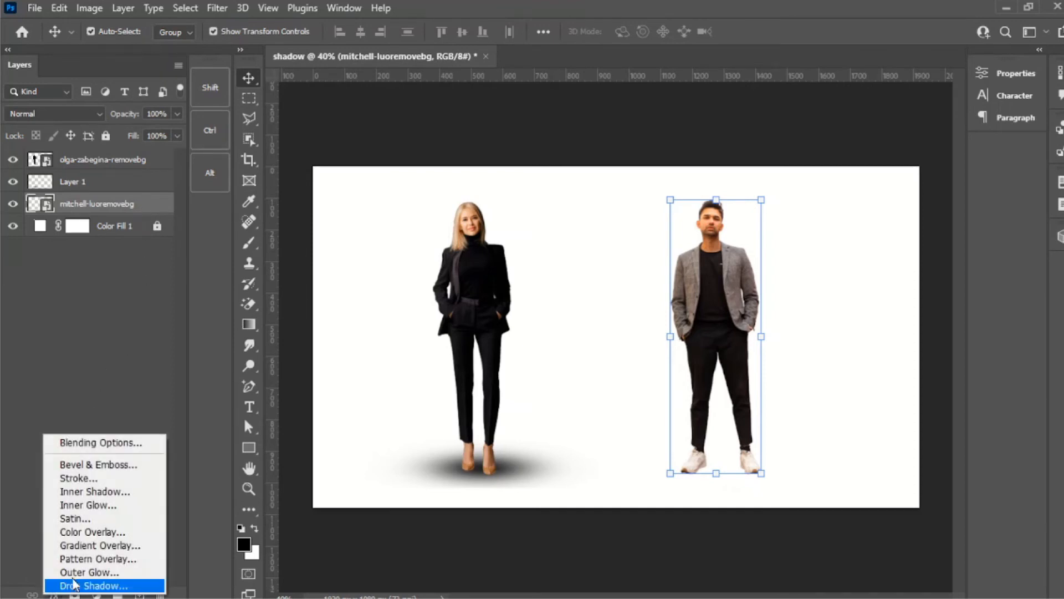
left_click(80, 586)
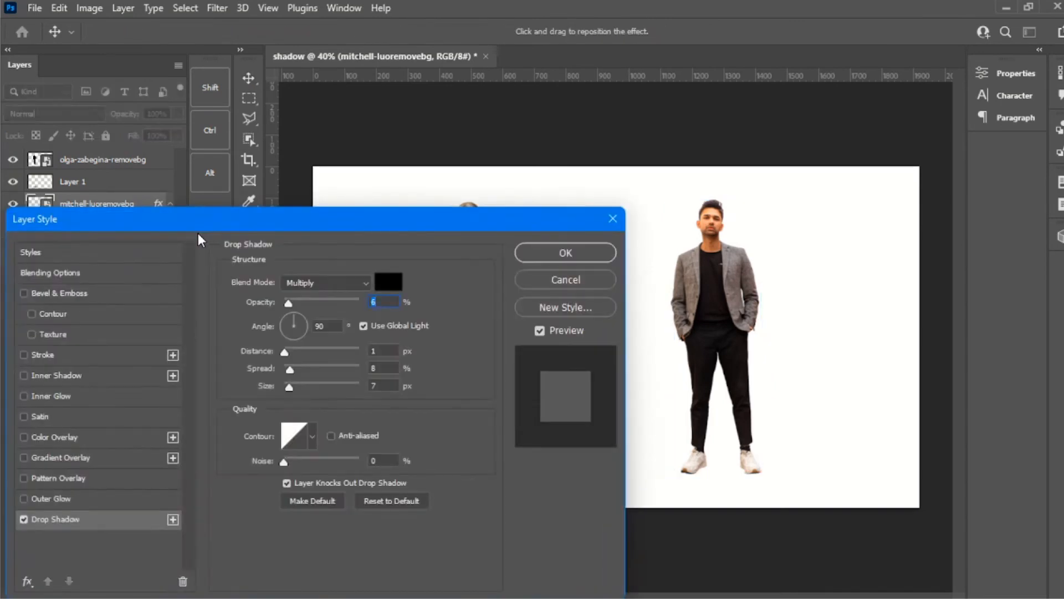
left_click_drag(331, 224, 326, 92)
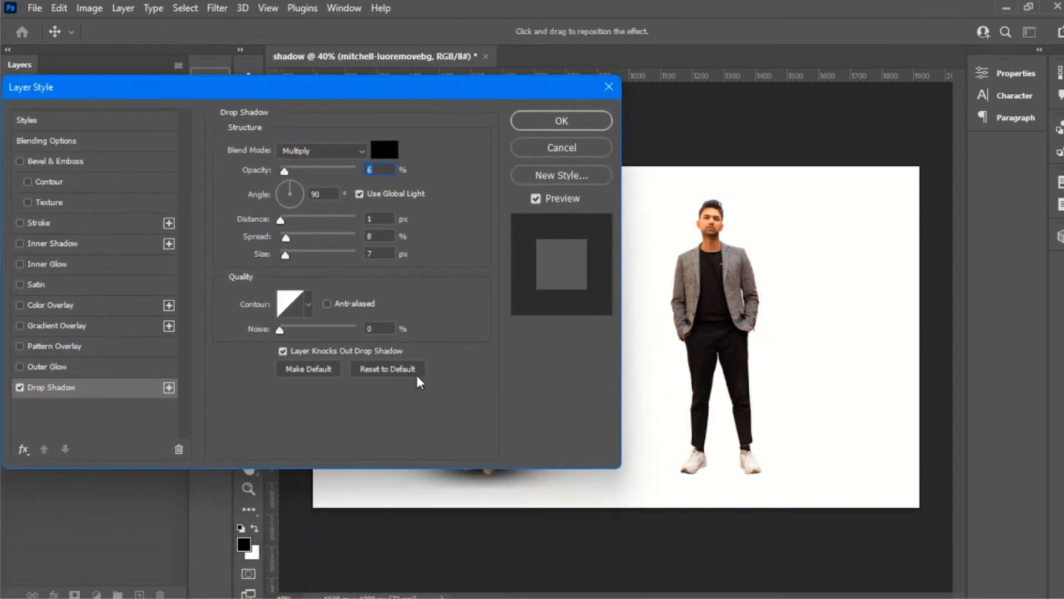
left_click(386, 368)
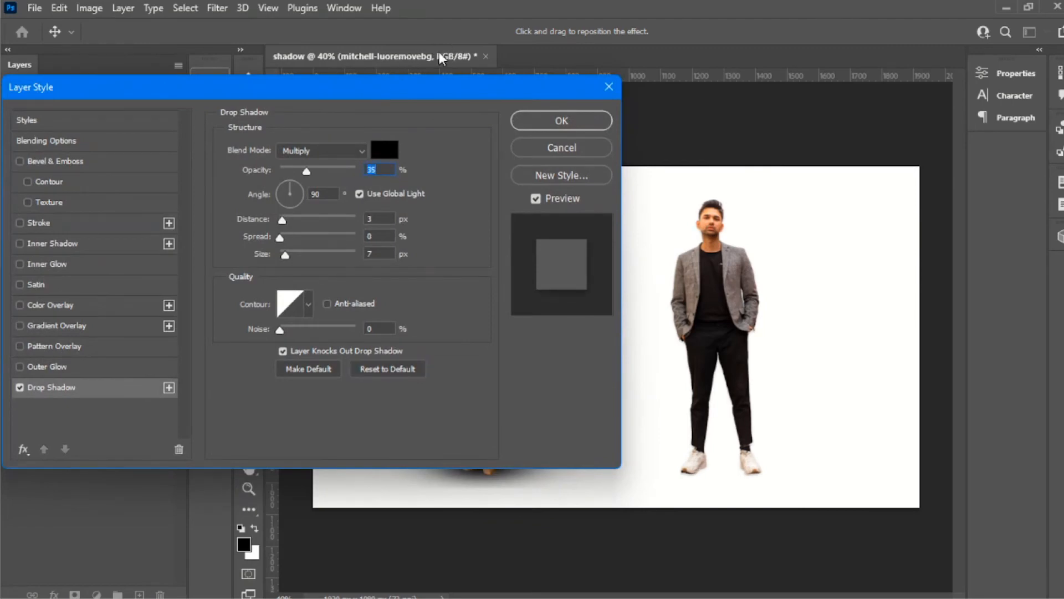
mouse_move(419, 91)
left_mouse_down()
mouse_move(457, 89)
mouse_move(401, 87)
left_mouse_up()
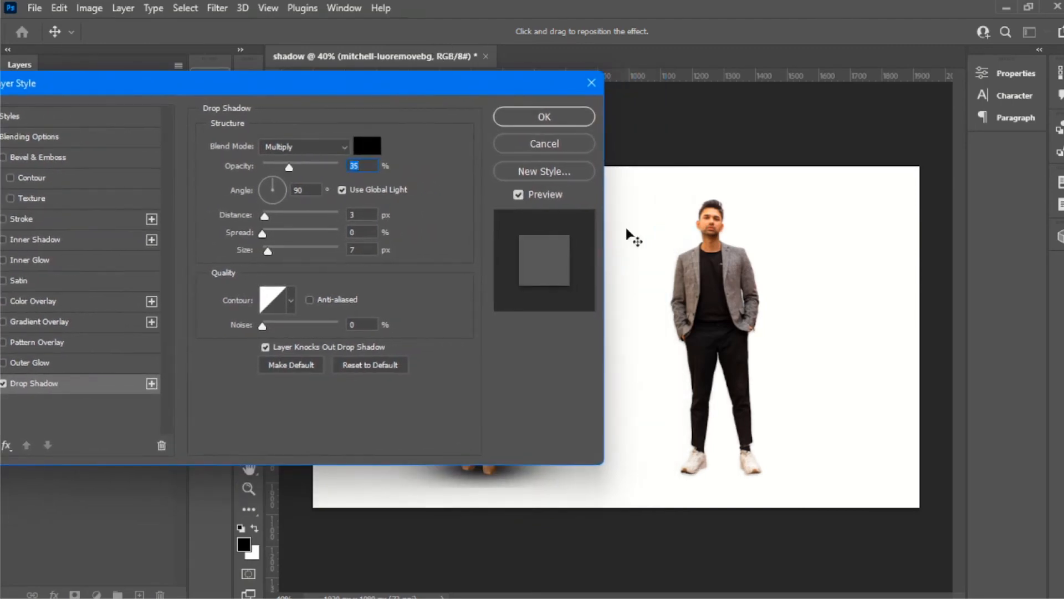
left_click(557, 115)
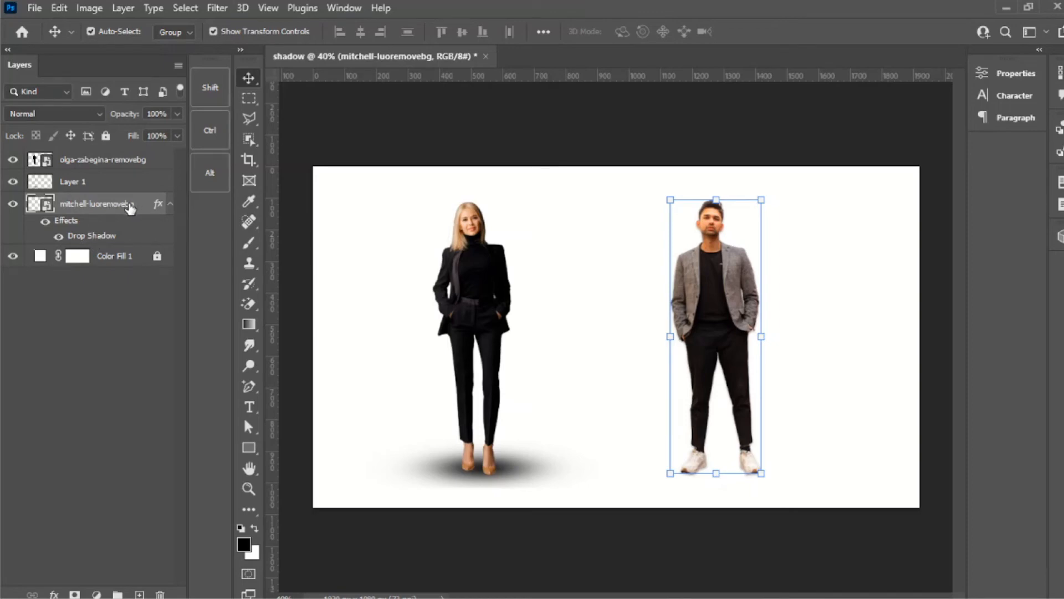
right_click(116, 239)
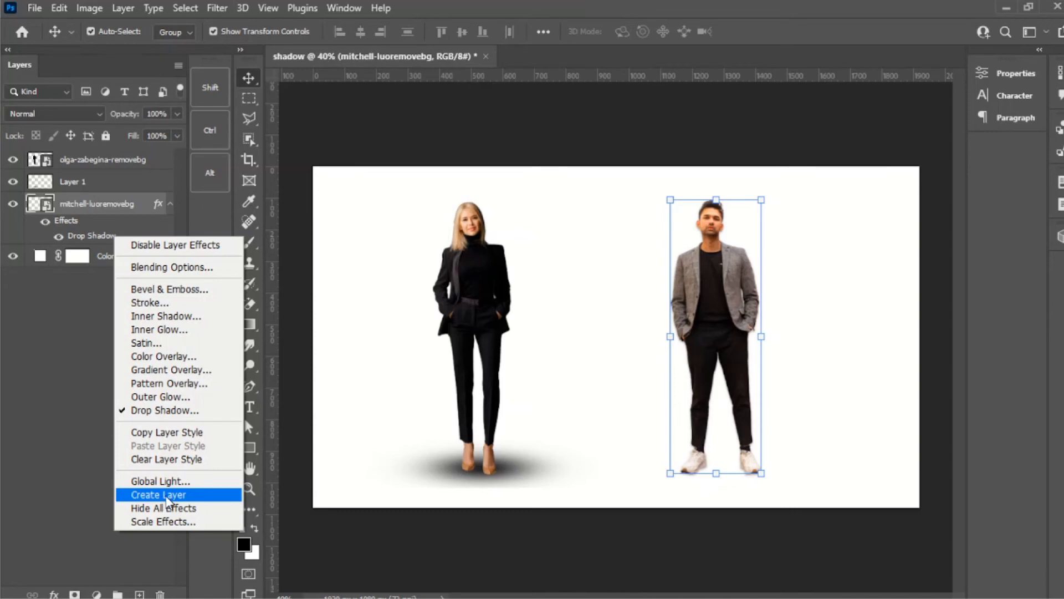
left_click(177, 175)
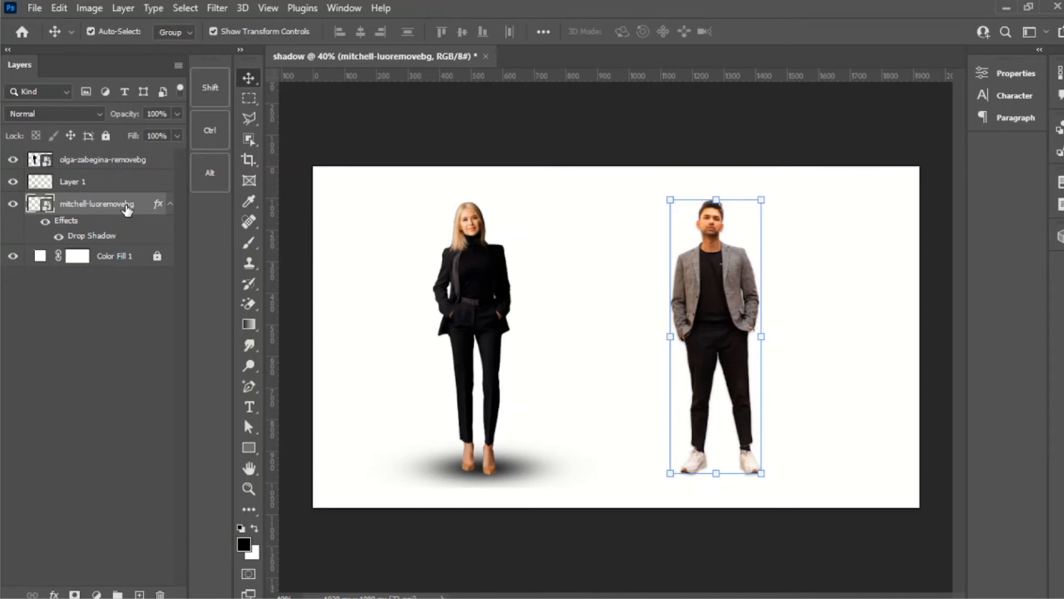
left_click(170, 205)
left_click(170, 204)
left_click(170, 205)
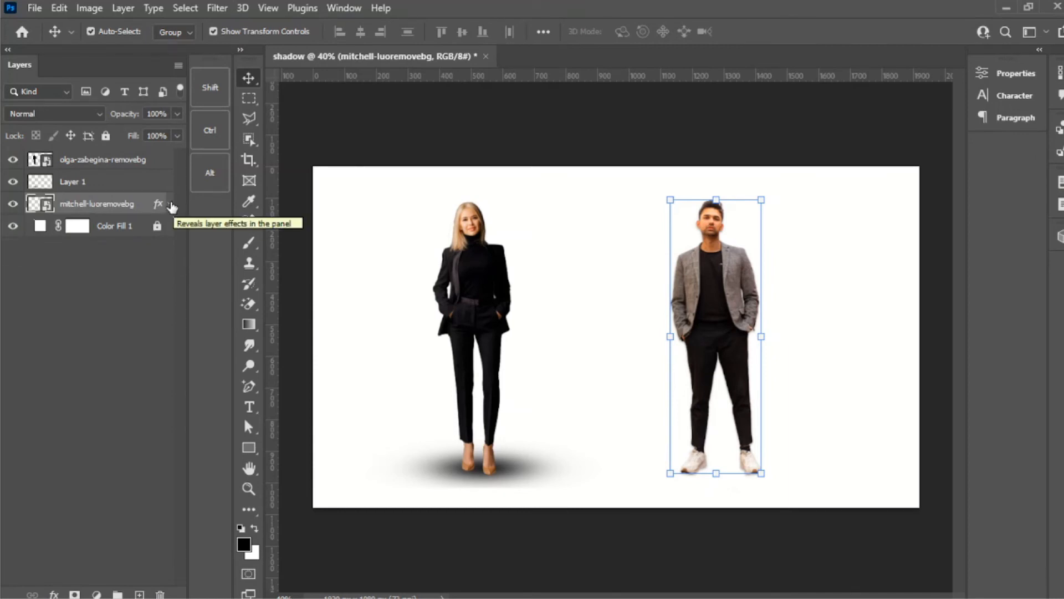
left_click(170, 205)
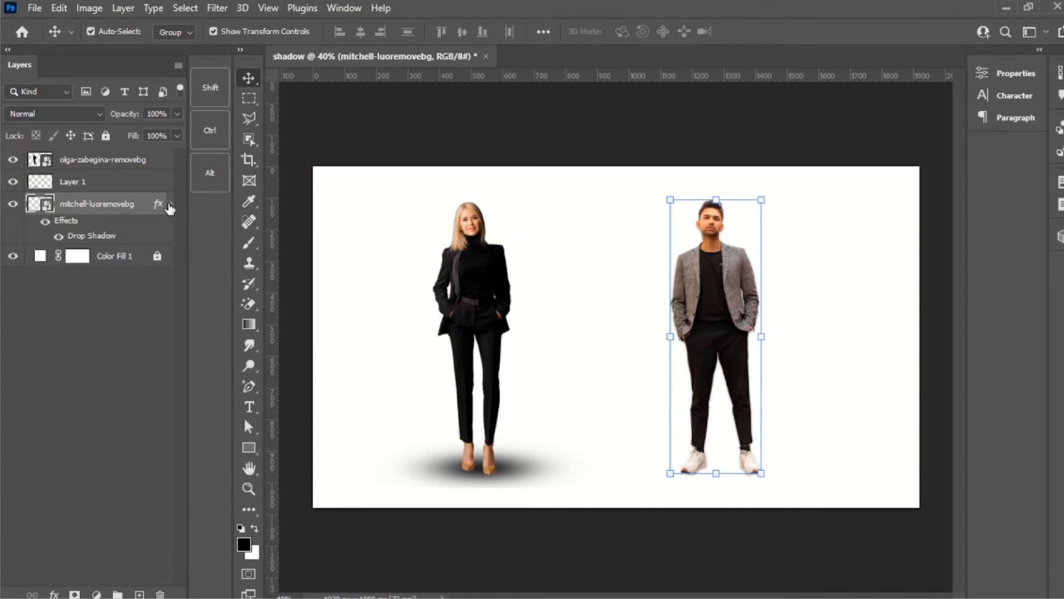
left_click(170, 204)
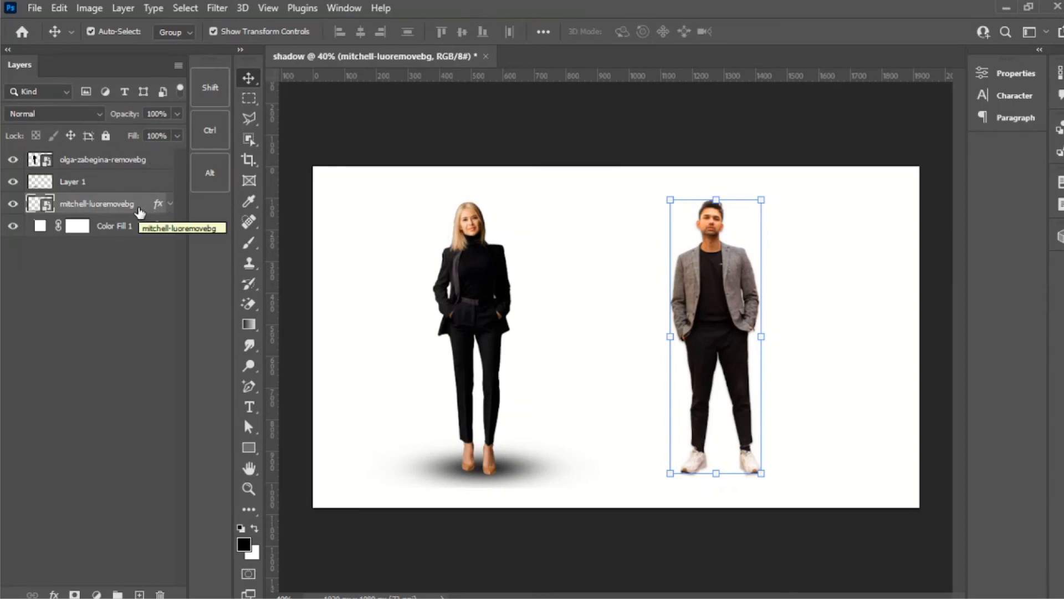
left_click(167, 204)
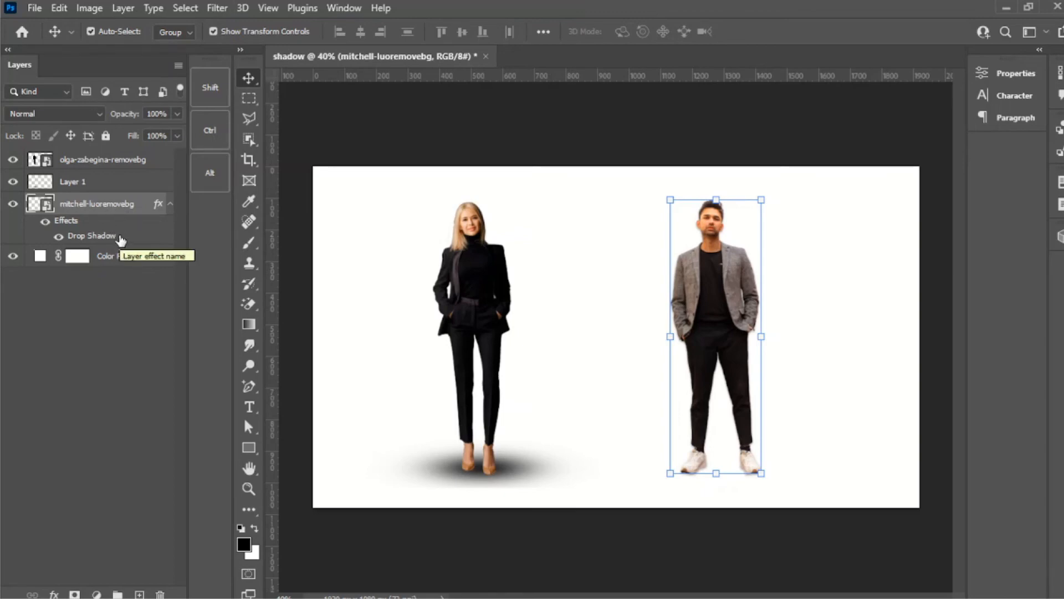
Convert the man's drop shadow effect into its own layer and inspect the silhouette by briefly hiding the man's layer
right_click(121, 240)
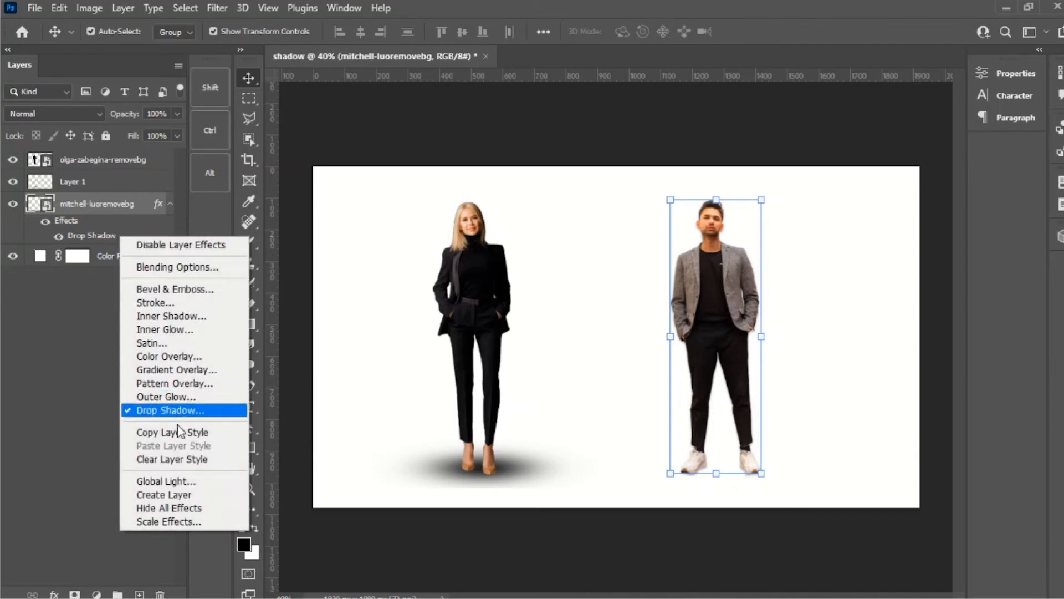
left_click(176, 495)
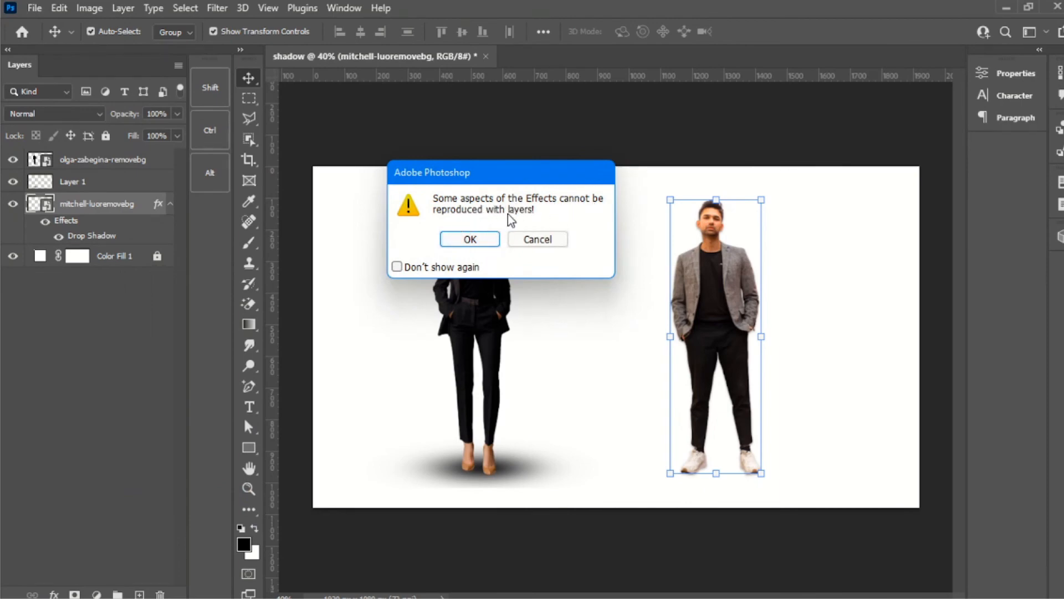
left_click(471, 240)
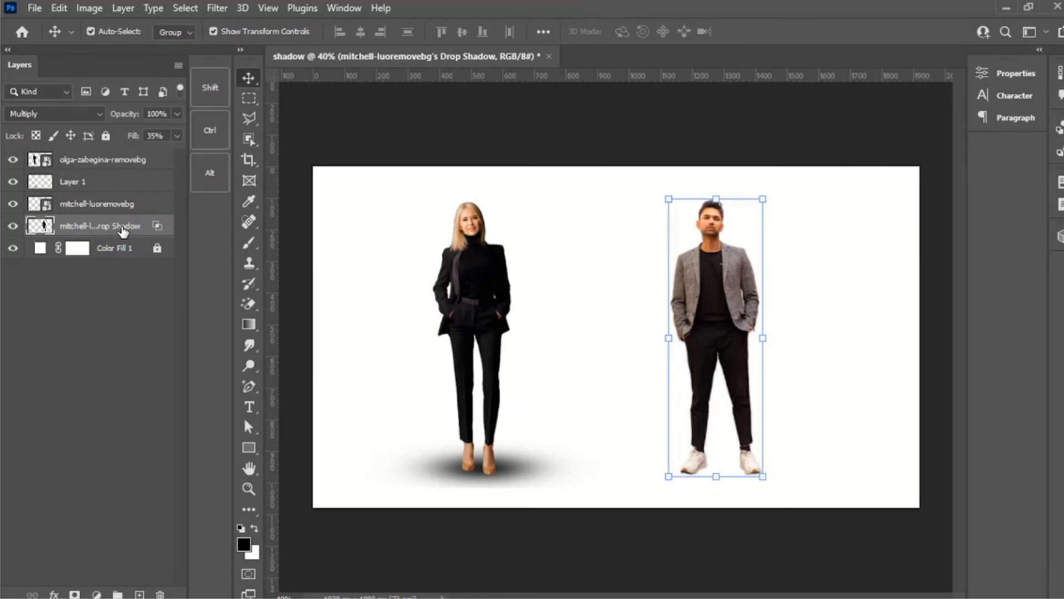
left_click(13, 205)
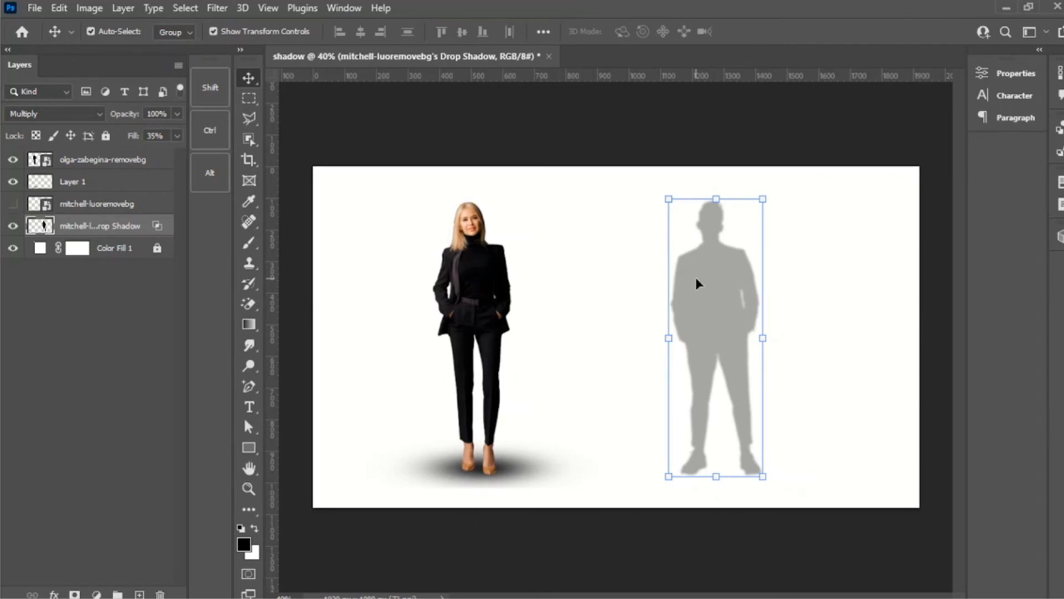
left_click(12, 204)
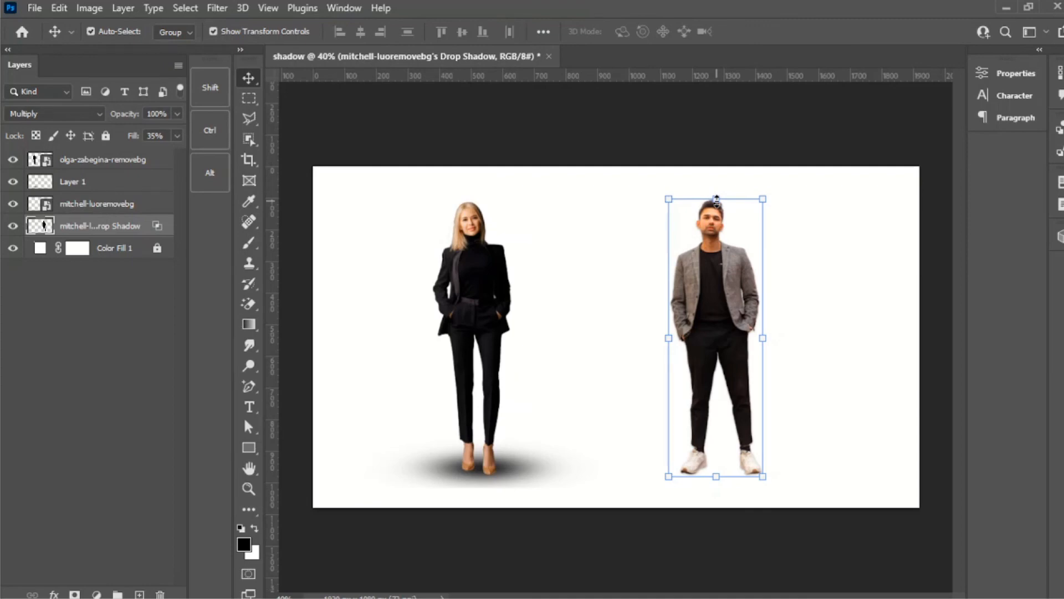
Skew the man's shadow layer horizontally by about -31° so it leans to the right from his feet, and apply the transformation
left_click(717, 202)
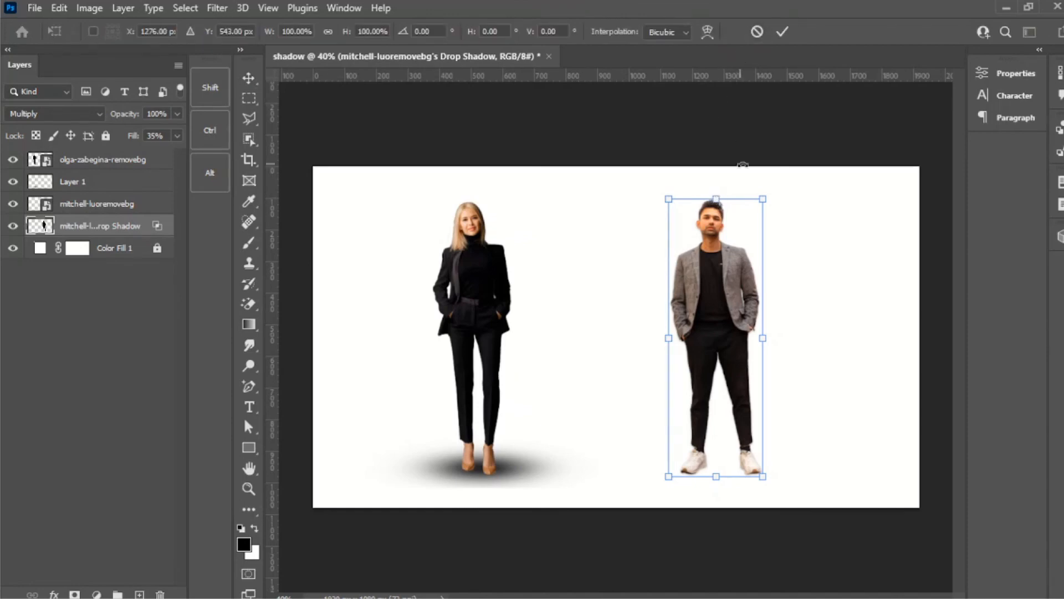
right_click(716, 198)
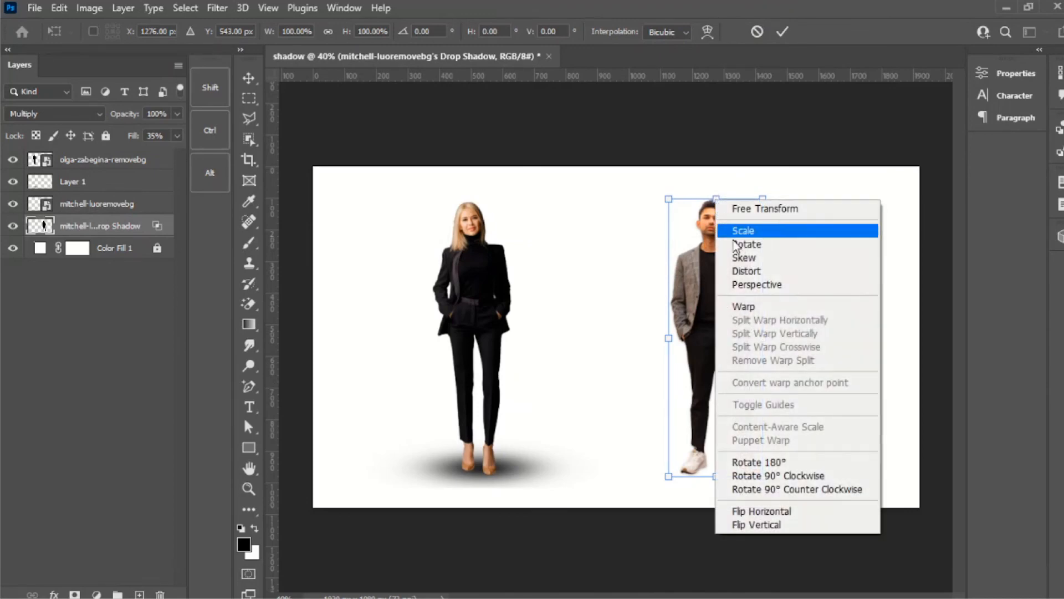
left_click(757, 258)
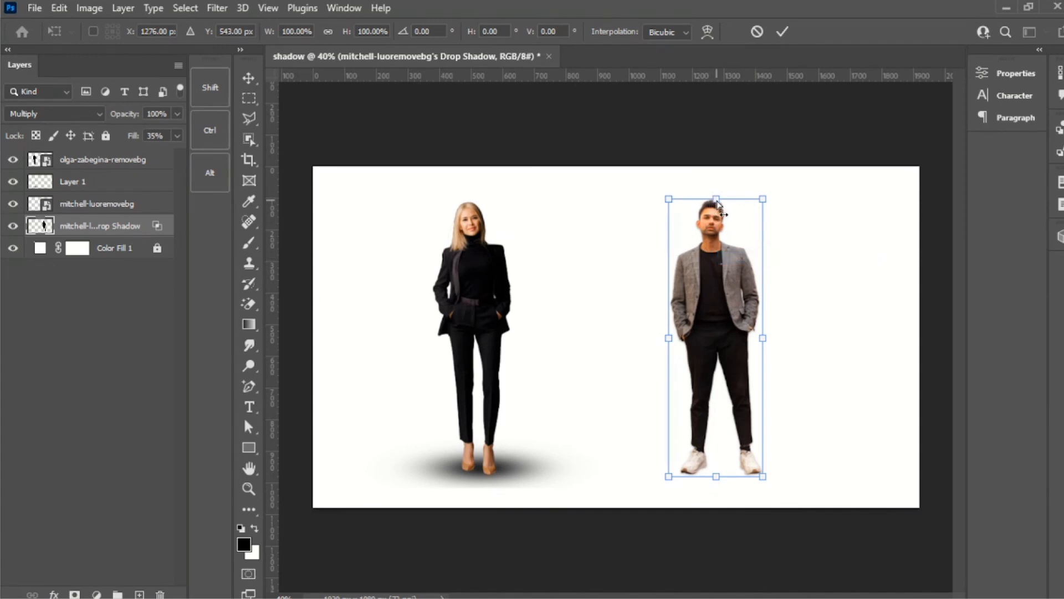
left_click_drag(716, 204, 885, 220)
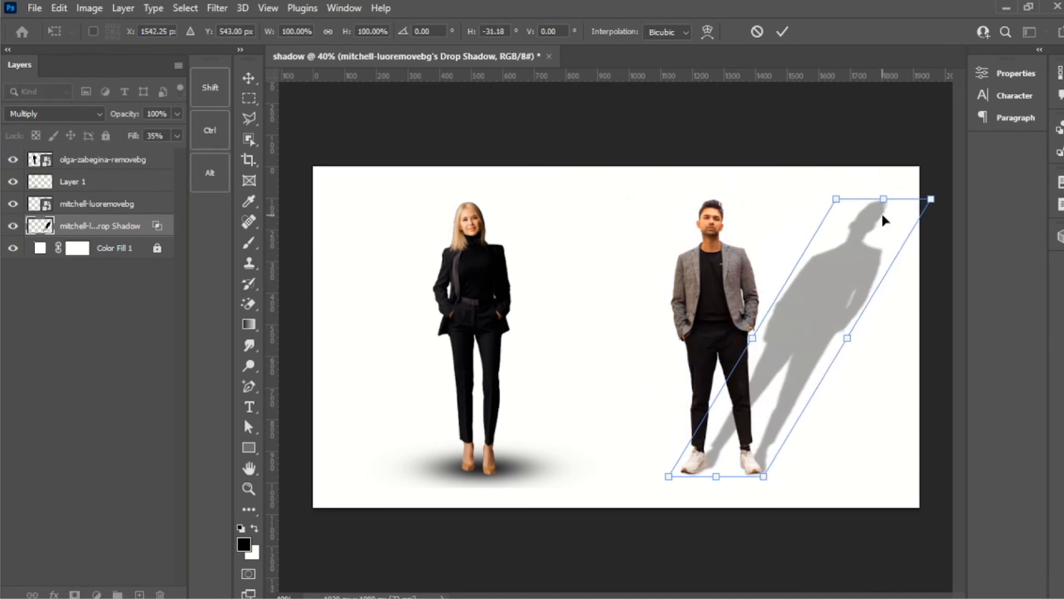
left_click(781, 31)
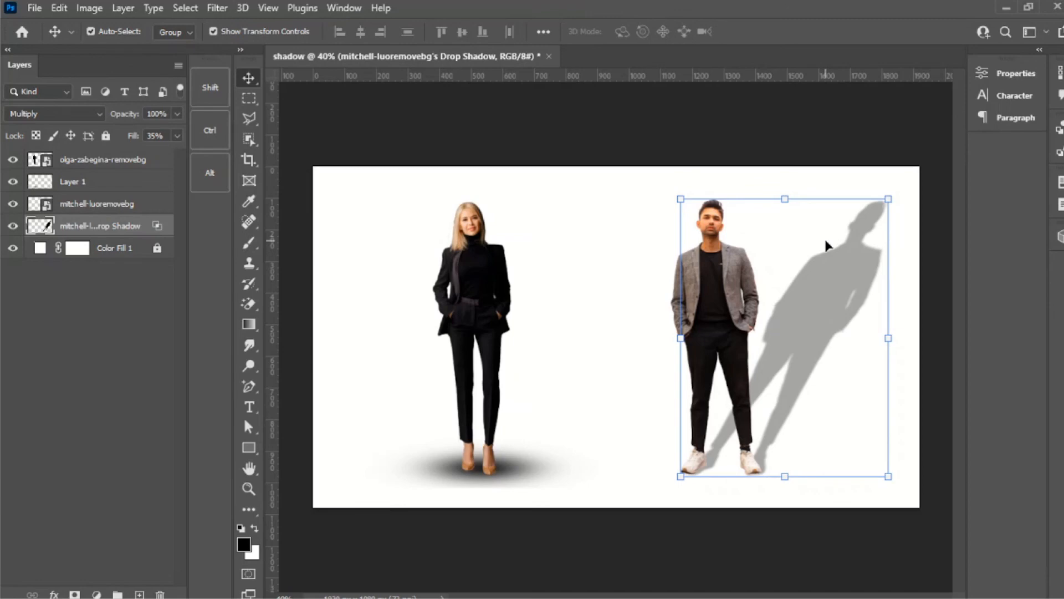
Flatten the skewed shadow to 10% of its height, apply it, shift it slightly up and left to meet the man's shoes, and deselect
left_click(786, 199)
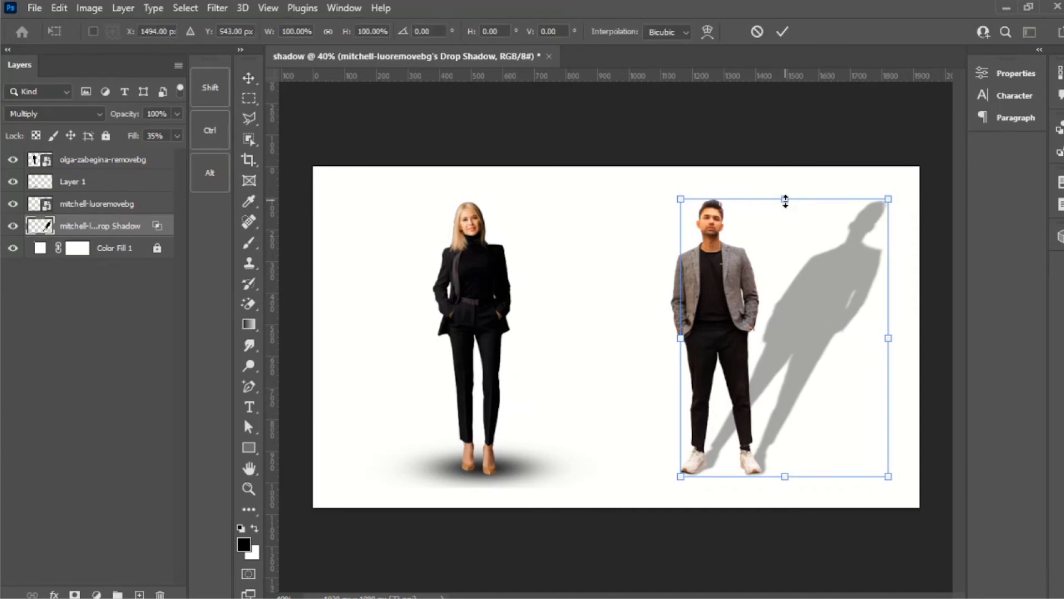
left_click_drag(786, 199, 798, 453)
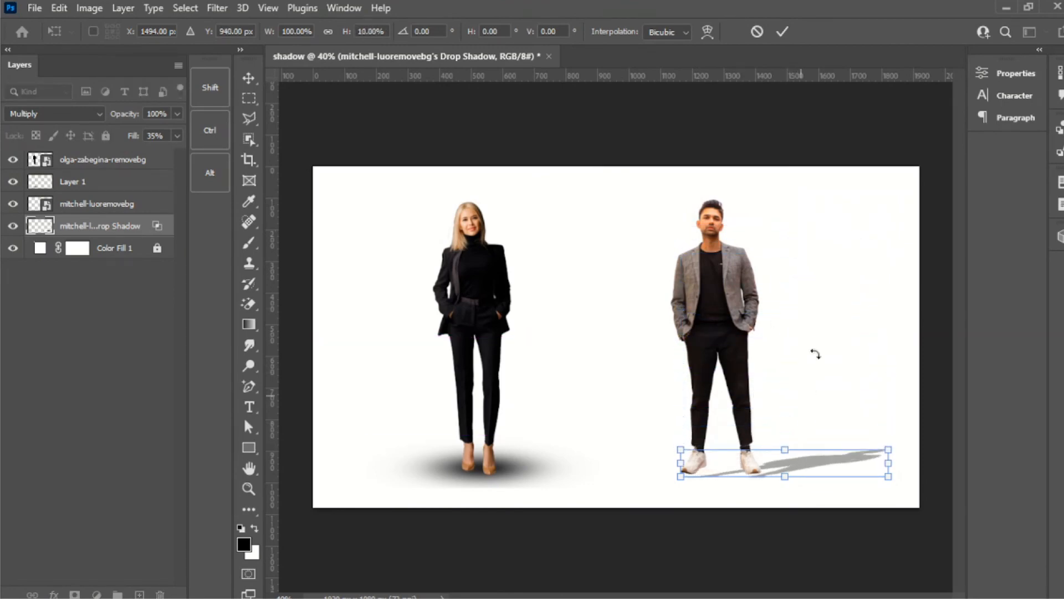
left_click(782, 31)
left_click(935, 411)
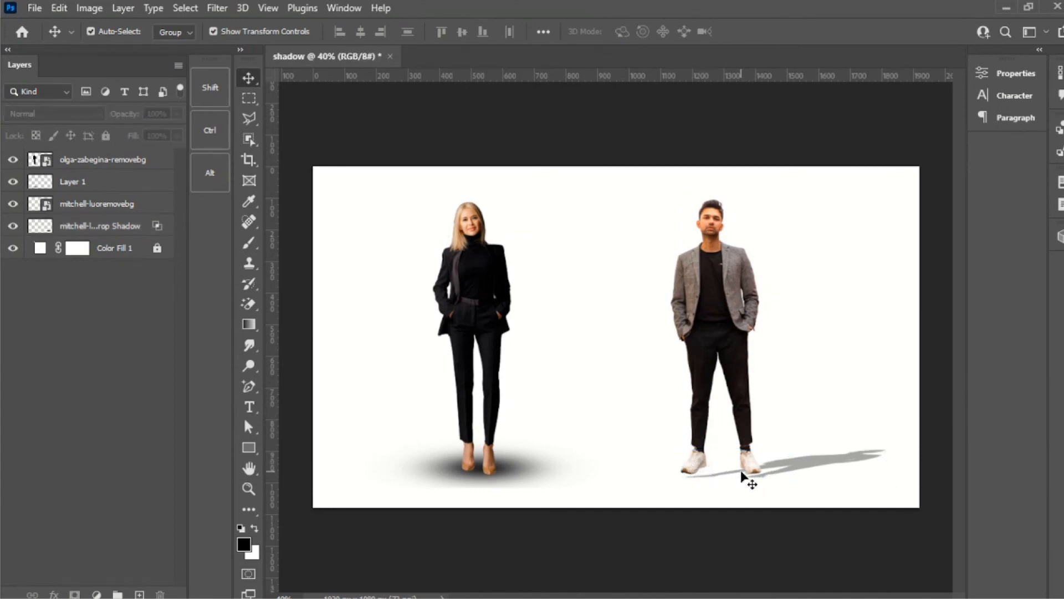
left_click_drag(819, 462, 815, 457)
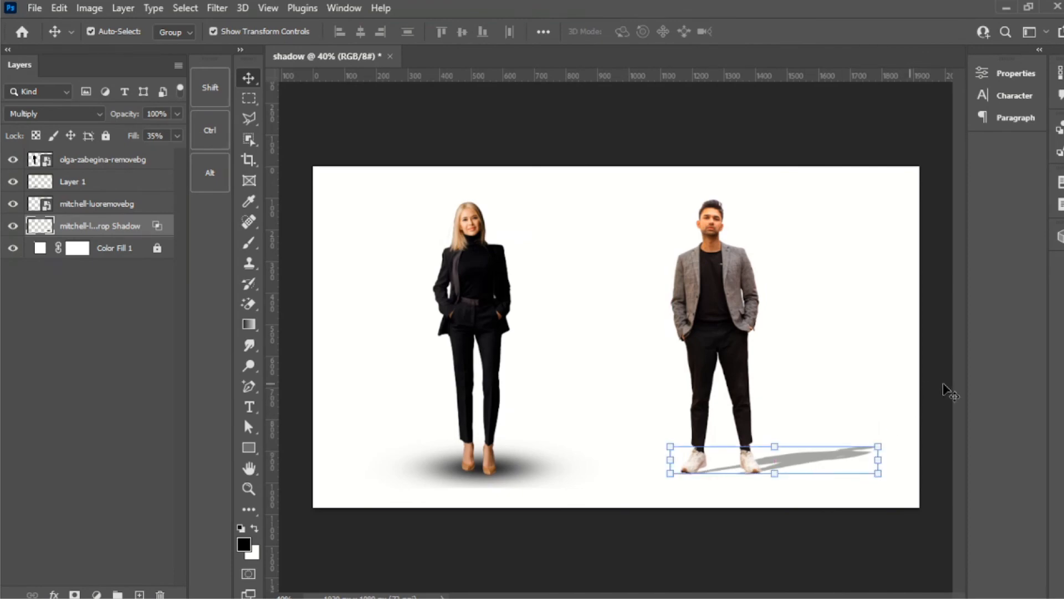
left_click(934, 395)
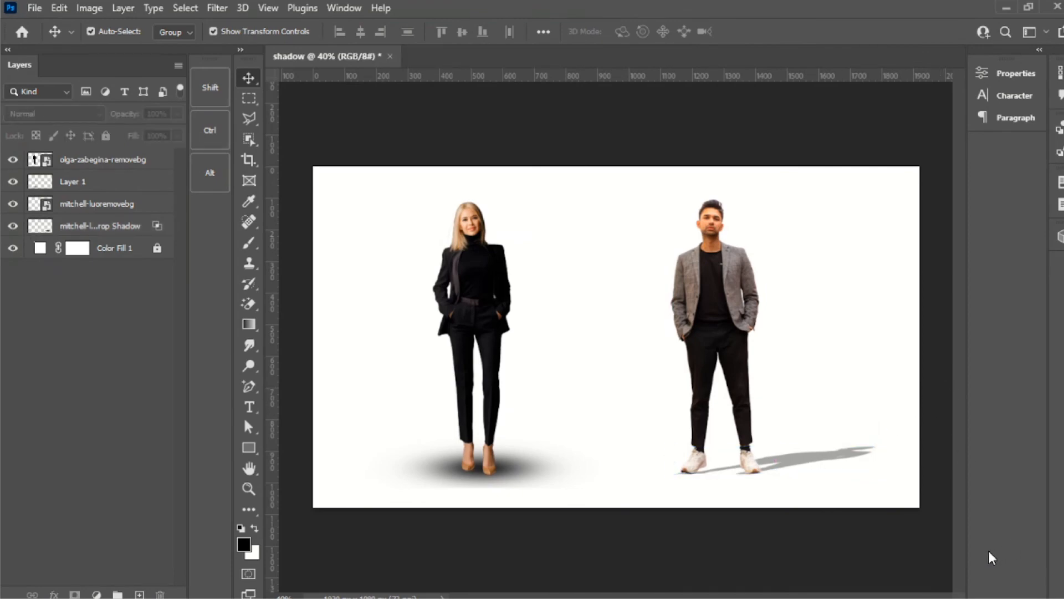